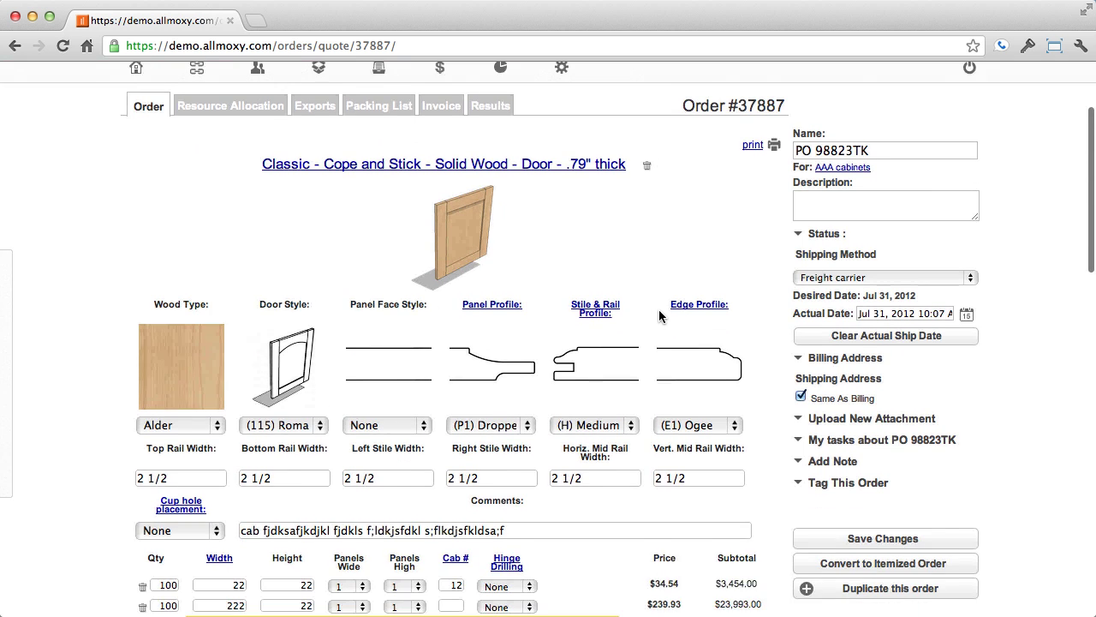
- Review the Wood Type options on the door quote, keeping Alder selected
scroll(659, 316, down, 1)
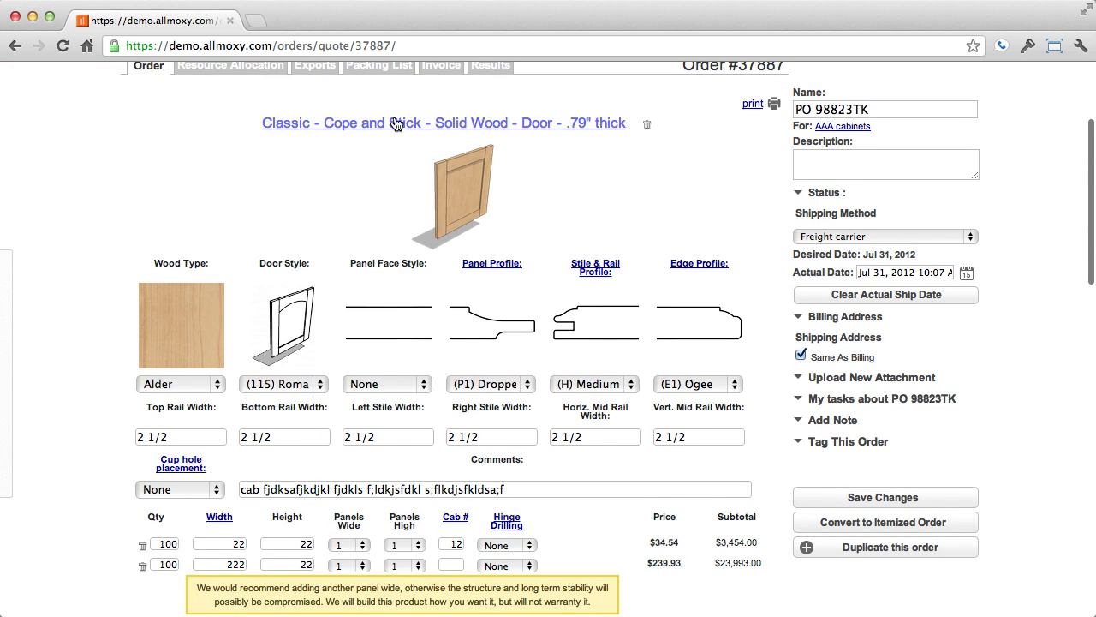
scroll(774, 294, down, 4)
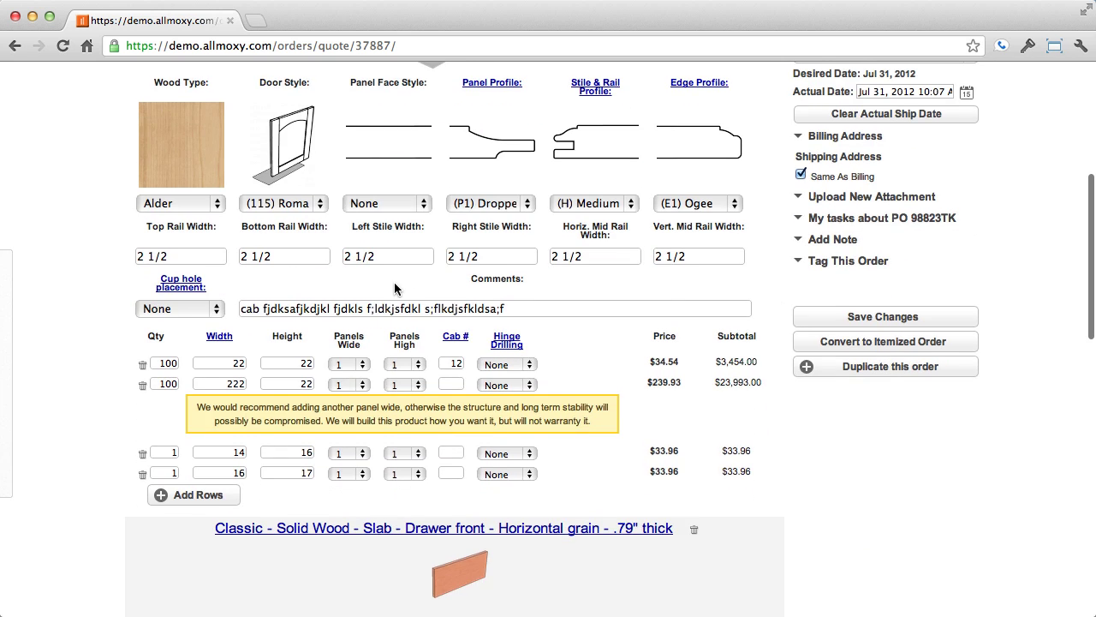
scroll(395, 287, up, 4)
drag(150, 264, 207, 264)
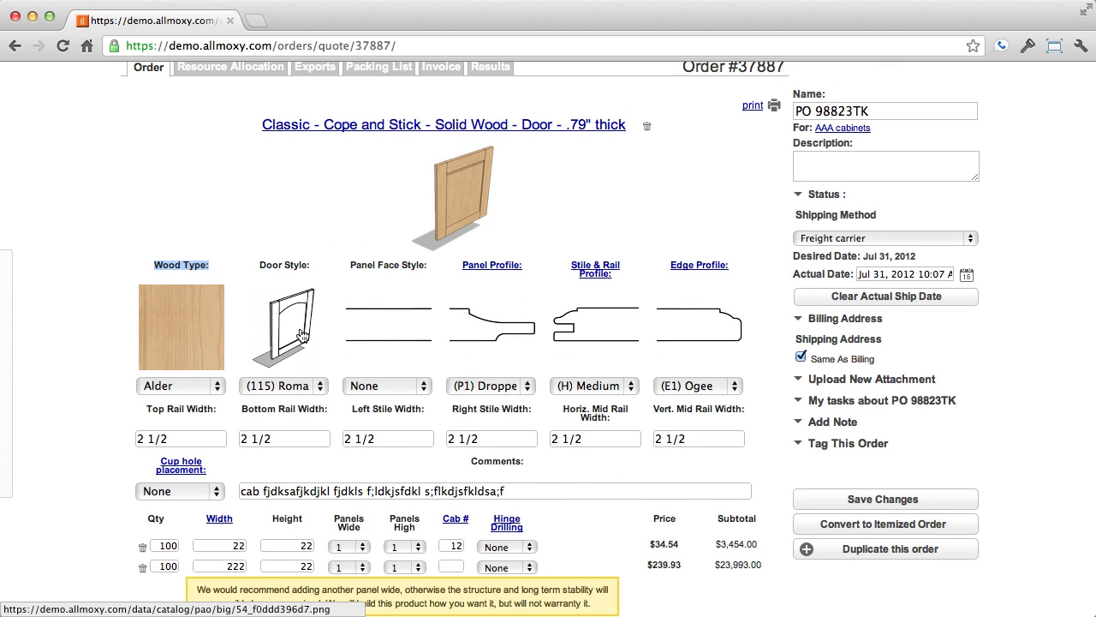
scroll(700, 326, down, 1)
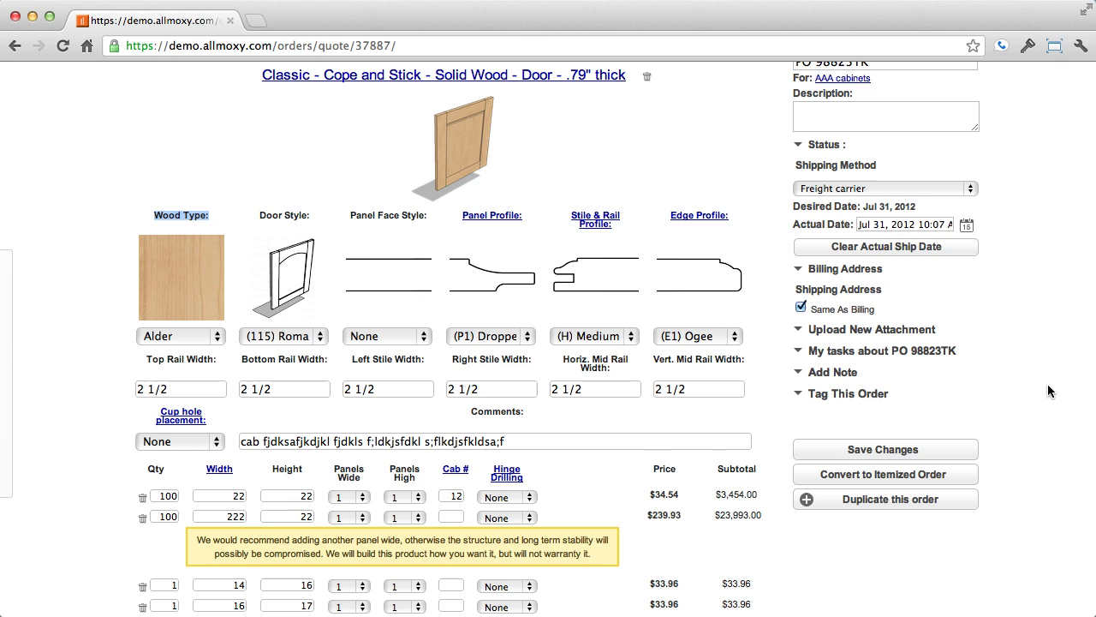
click(221, 339)
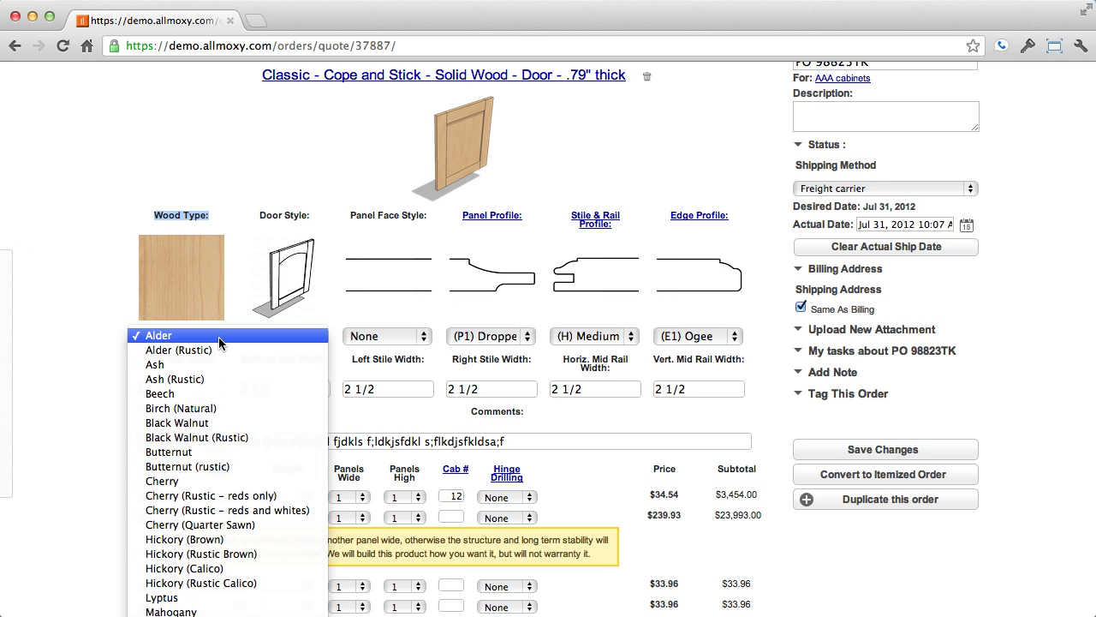
click(64, 394)
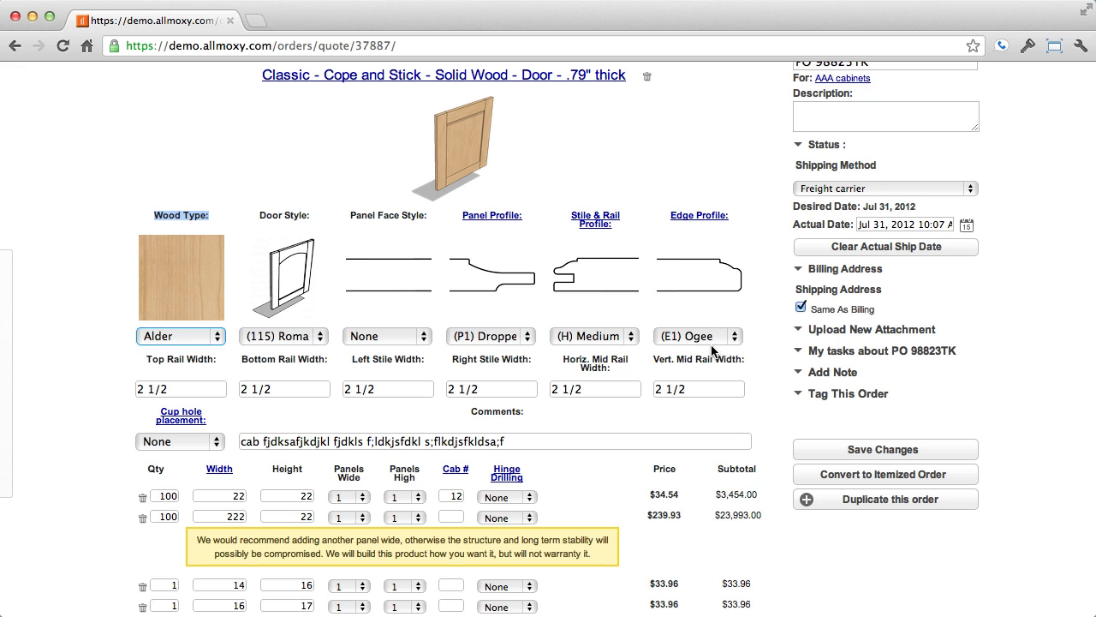
- Select the Top Rail Width value, dismiss its suggestions, and browse down the page
click(188, 389)
drag(190, 389, 119, 391)
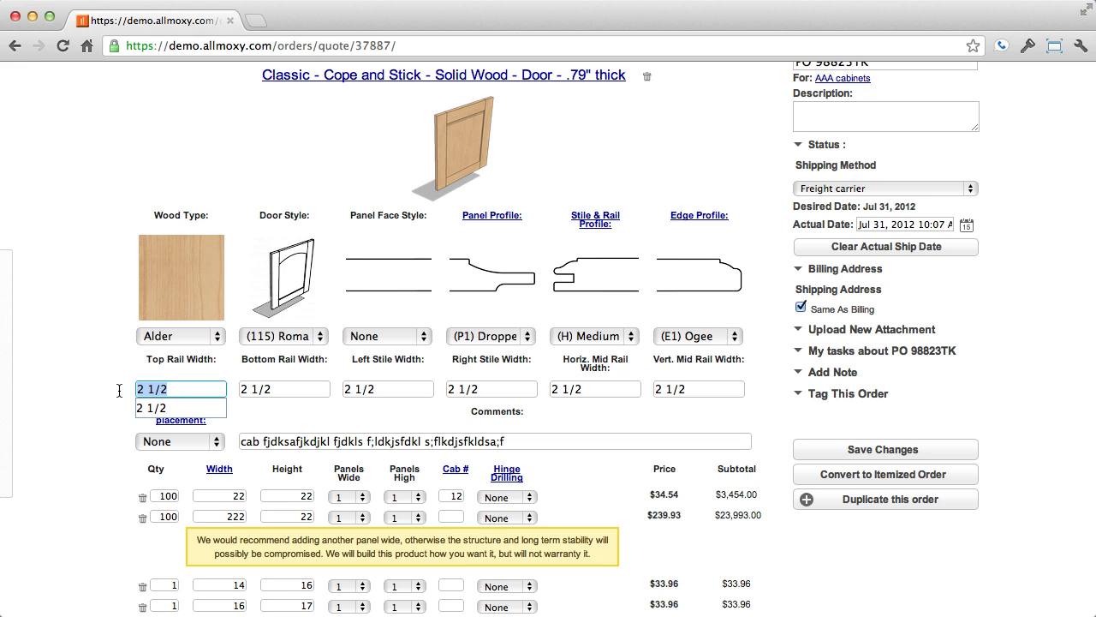
click(92, 409)
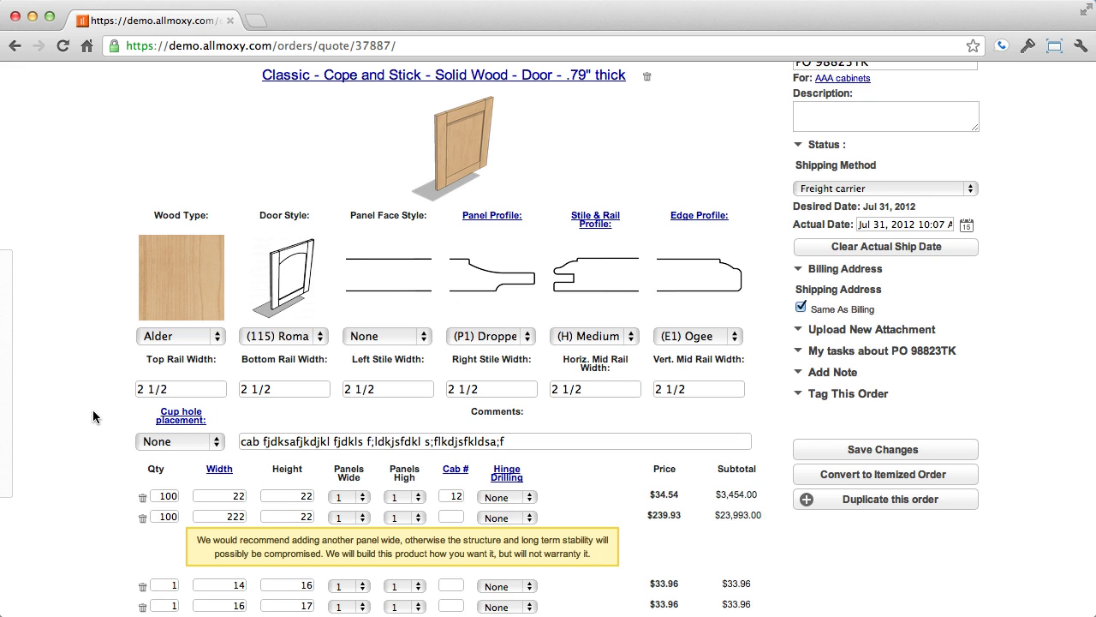
scroll(92, 409, down, 1)
scroll(93, 411, down, 8)
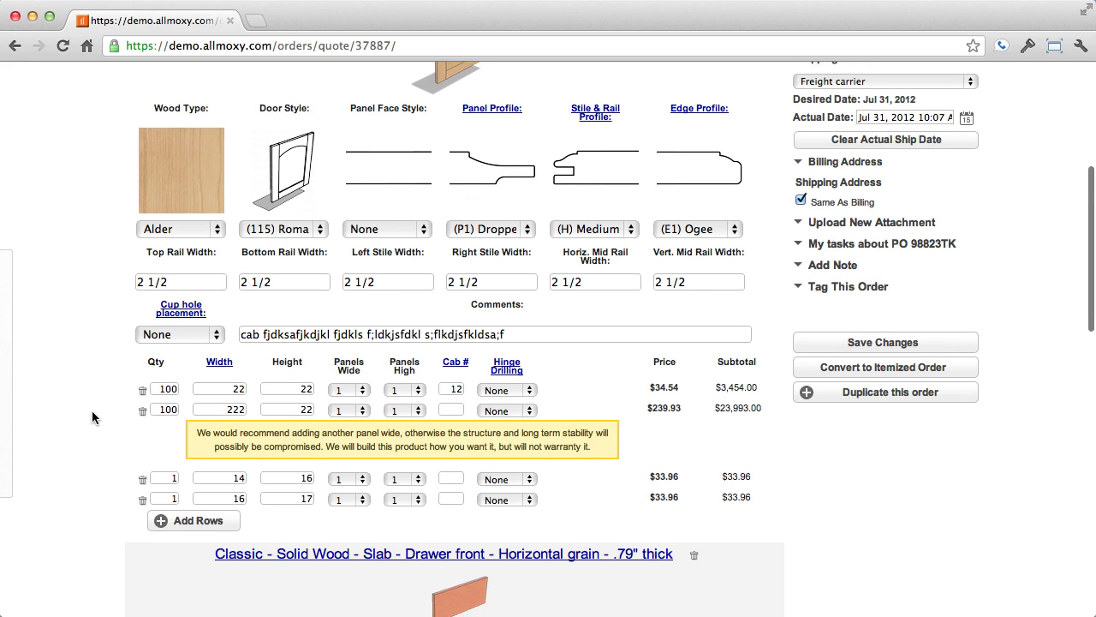
scroll(92, 417, down, 9)
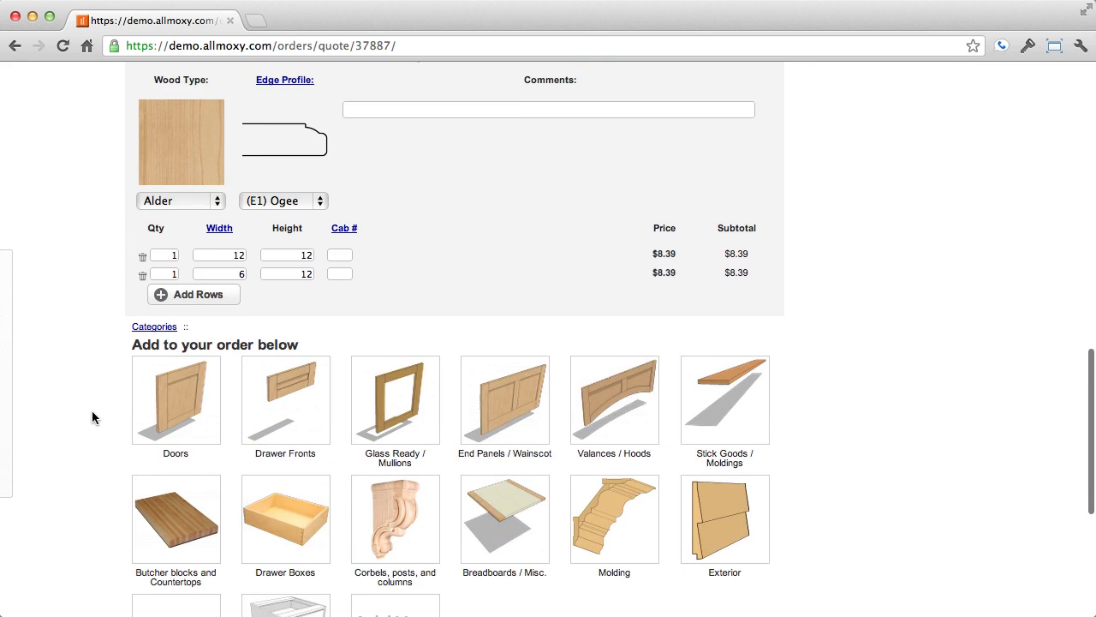
scroll(91, 412, up, 18)
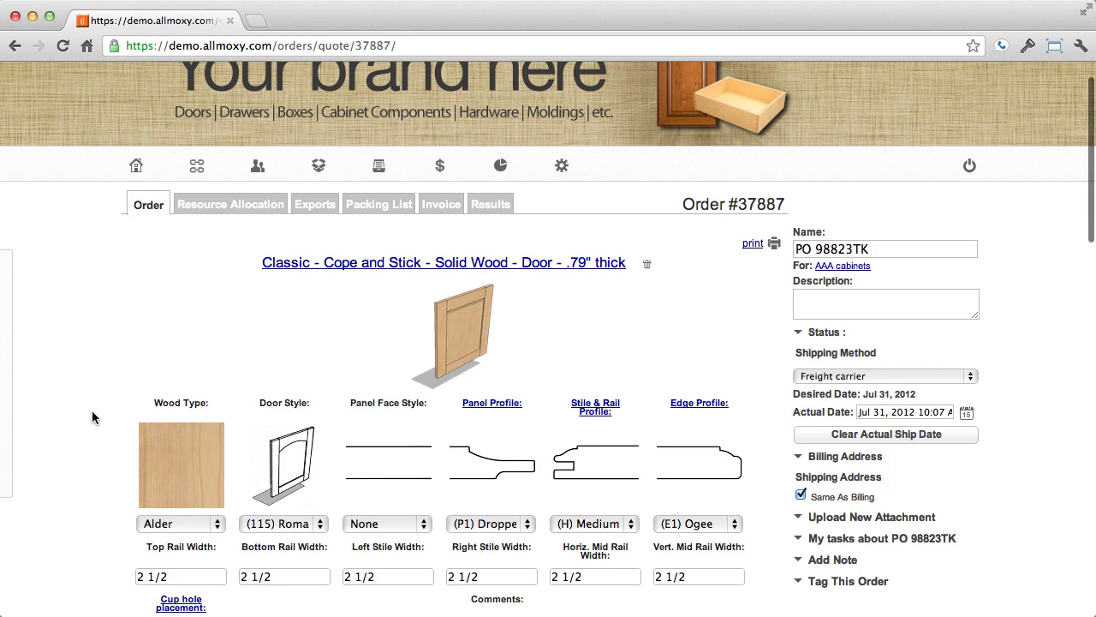
scroll(93, 412, down, 4)
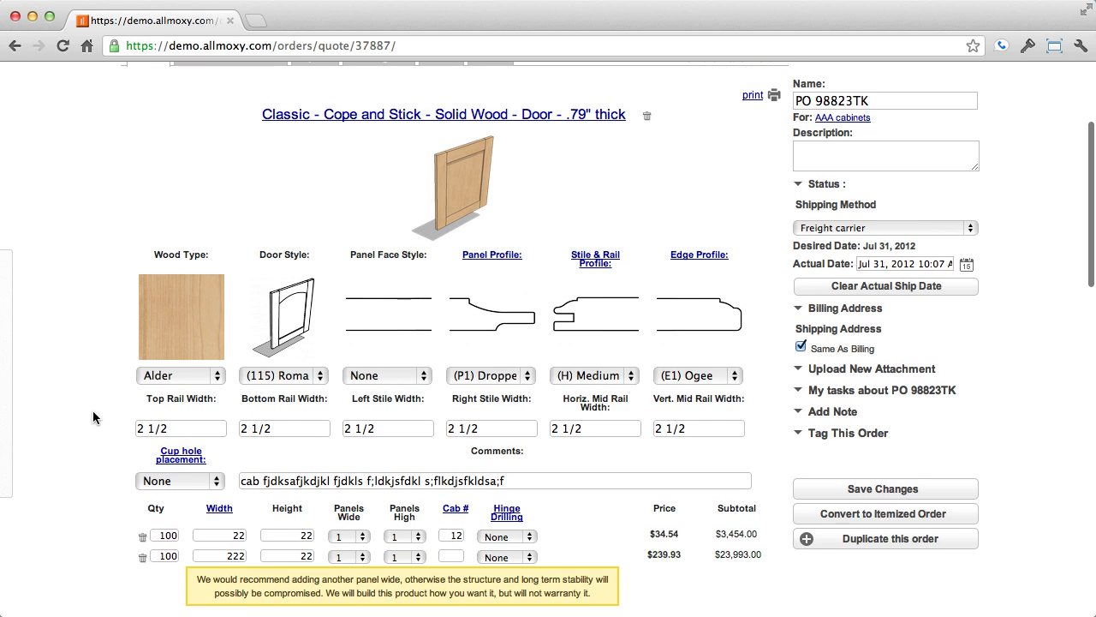
scroll(92, 410, down, 1)
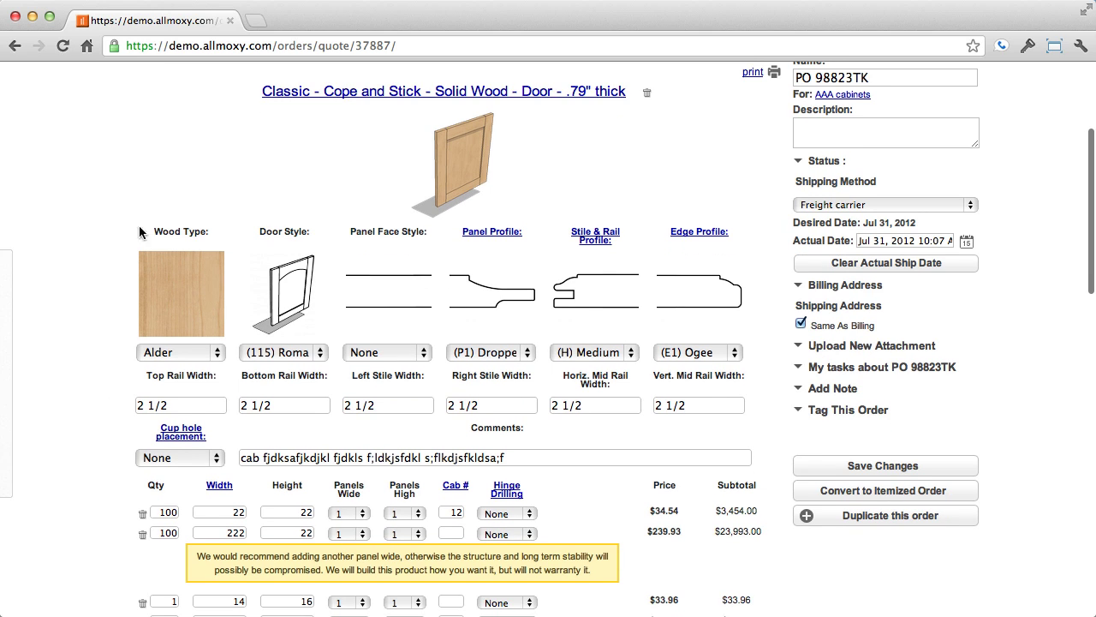
- Select the door's heading, image and options block, then clear the selection
drag(175, 97, 755, 424)
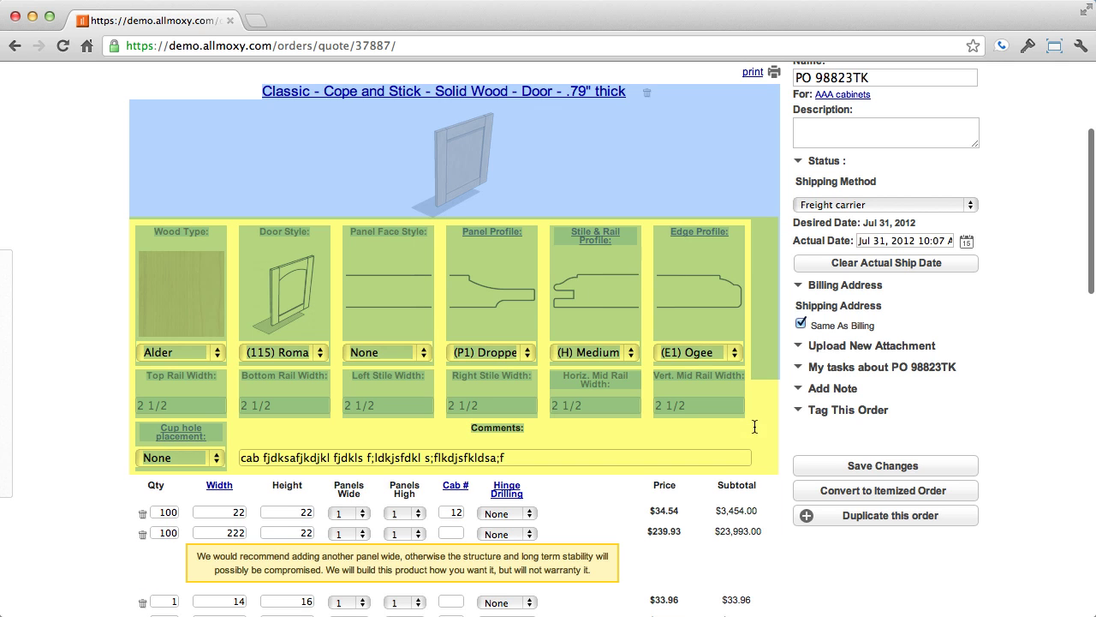
click(319, 459)
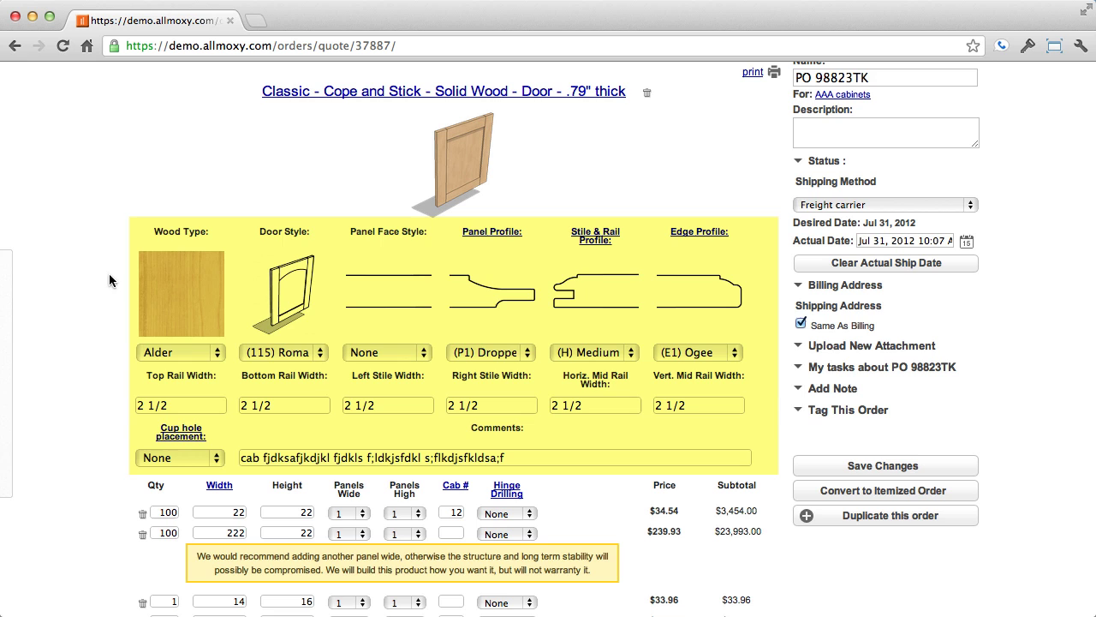
scroll(274, 441, down, 3)
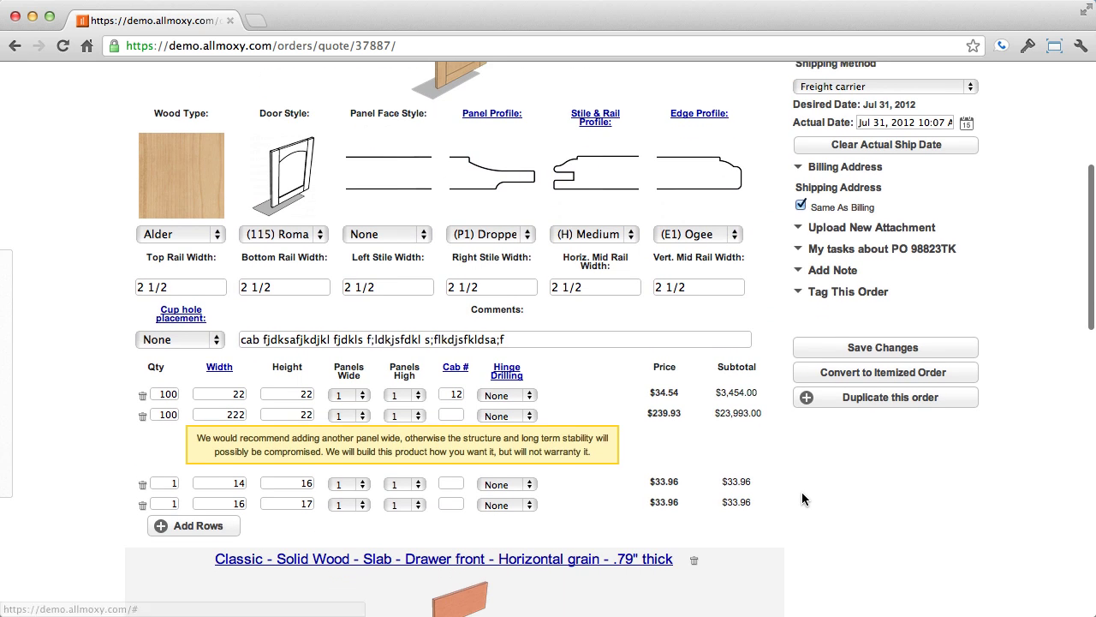
- Set row 1 to 2 panels wide and 2 panels high, and row 2 to 2 panels wide
click(232, 389)
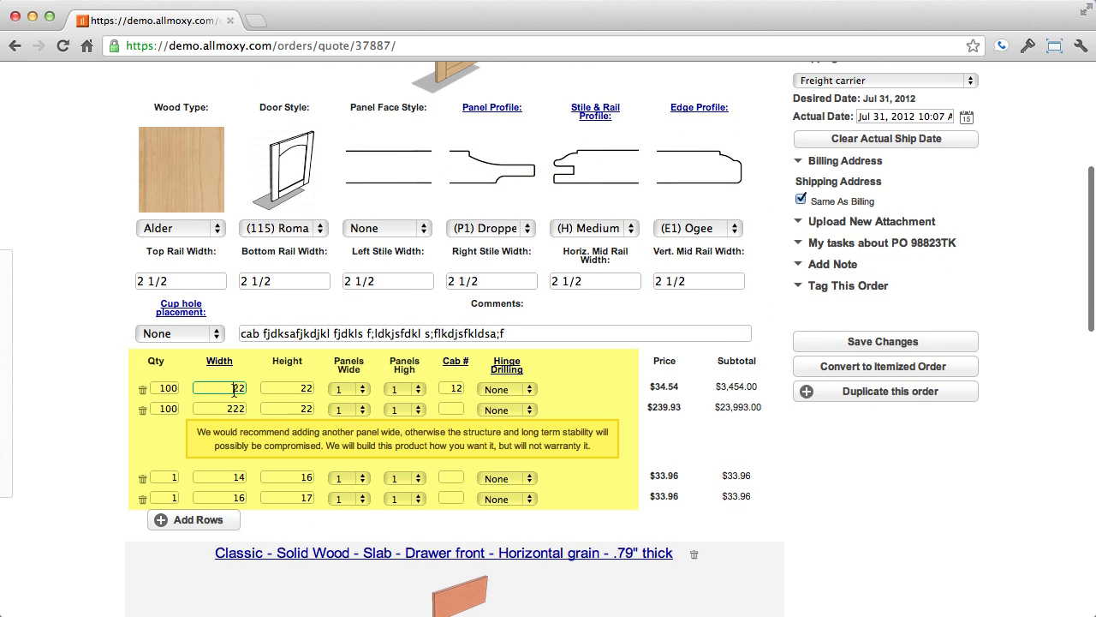
click(334, 389)
click(338, 400)
click(405, 390)
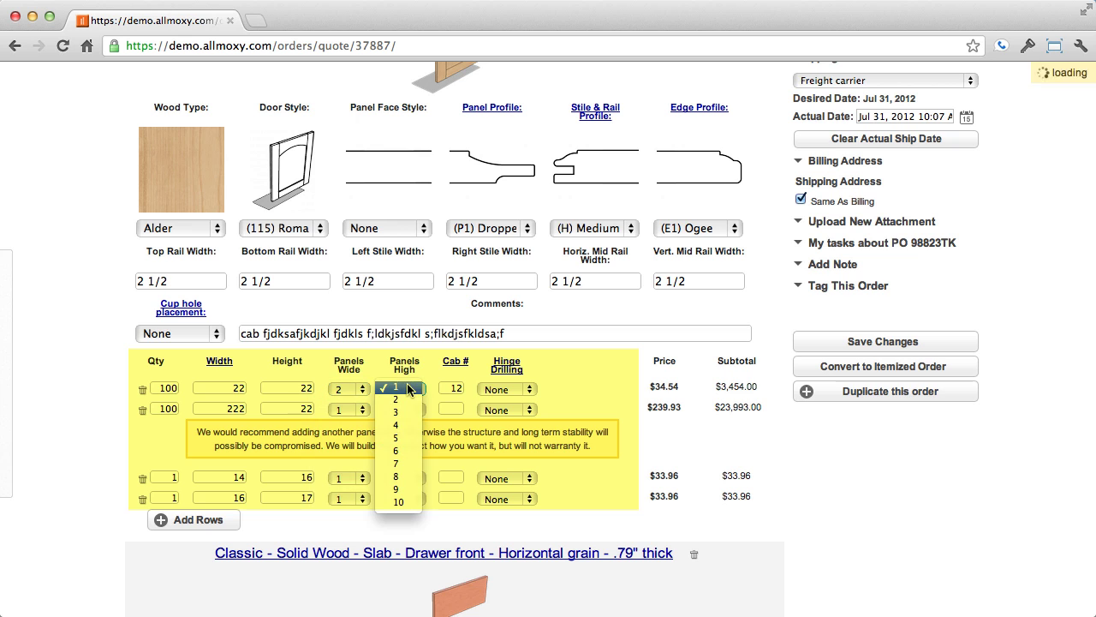
click(396, 400)
click(360, 409)
click(359, 415)
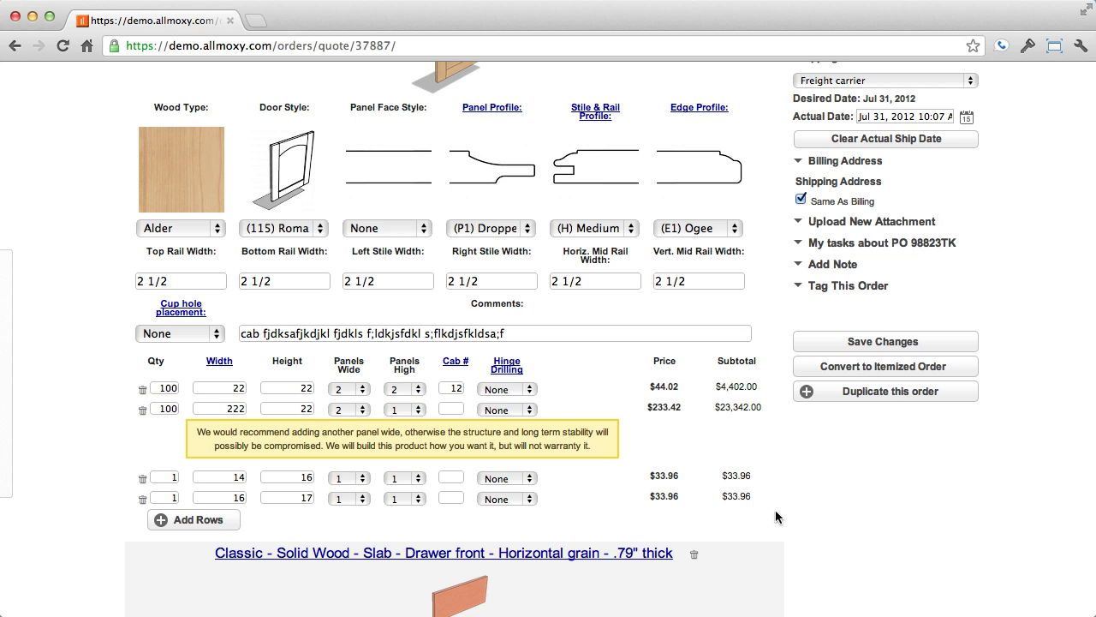
scroll(858, 523, up, 4)
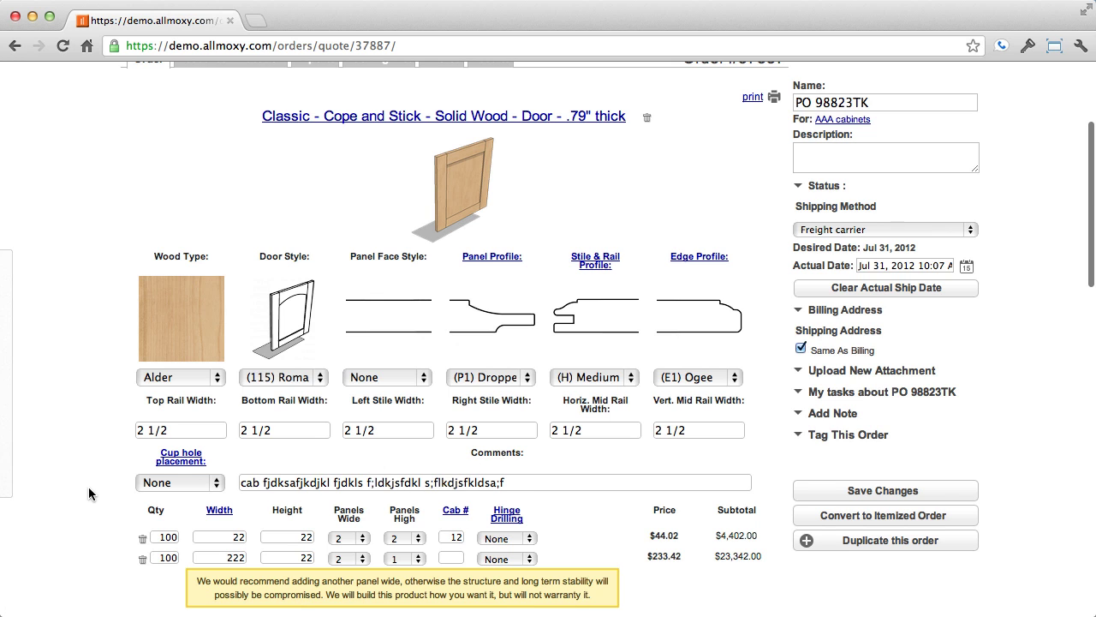
scroll(89, 493, up, 5)
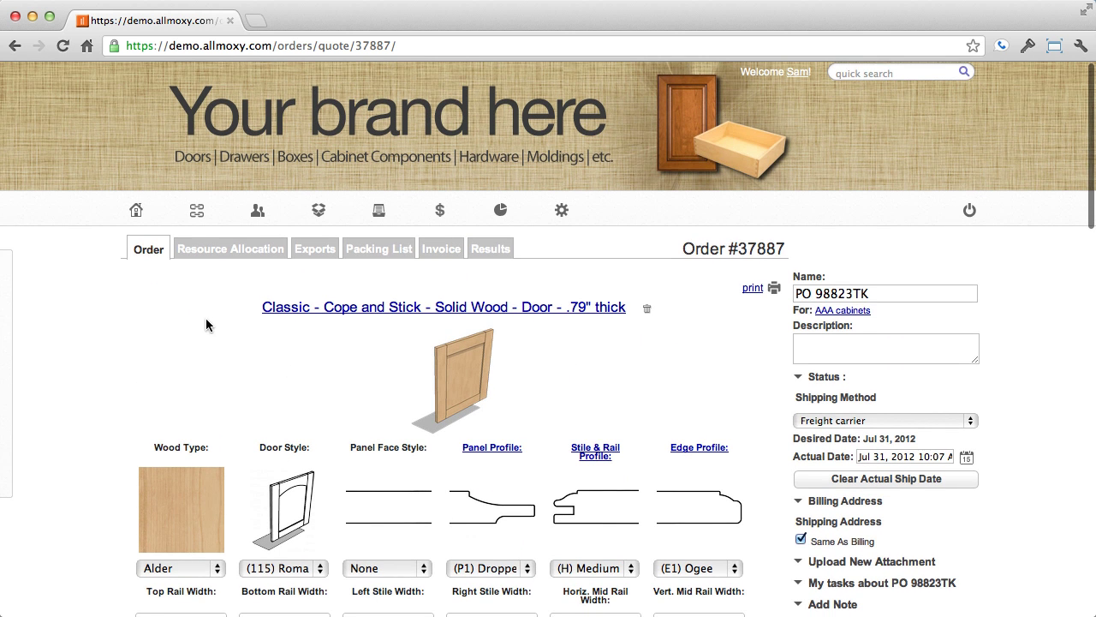
mouse_move(563, 211)
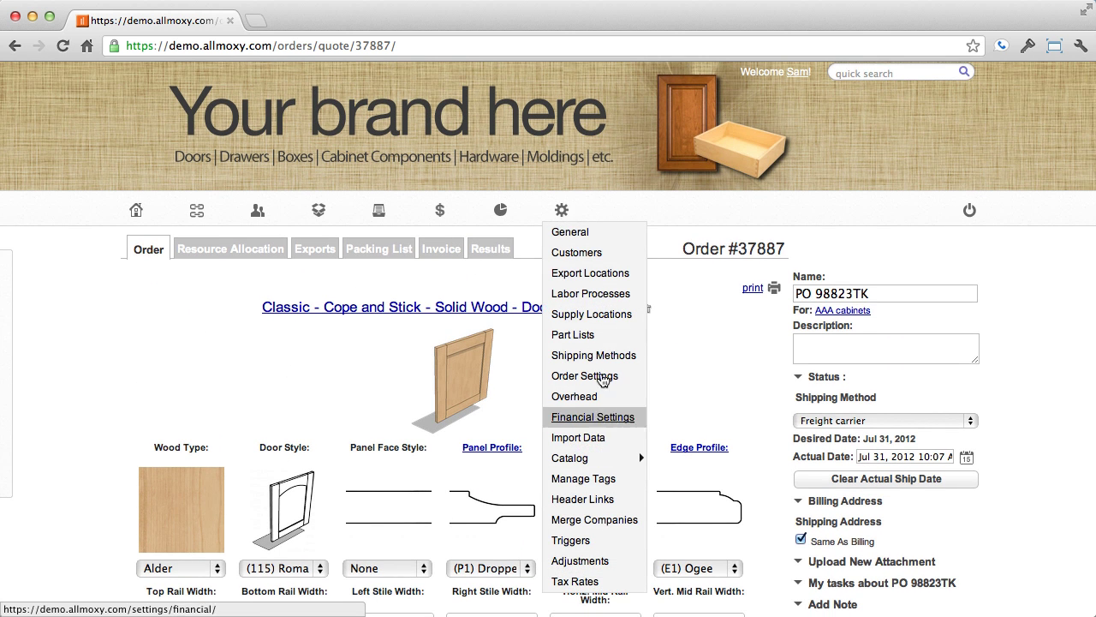
mouse_move(626, 457)
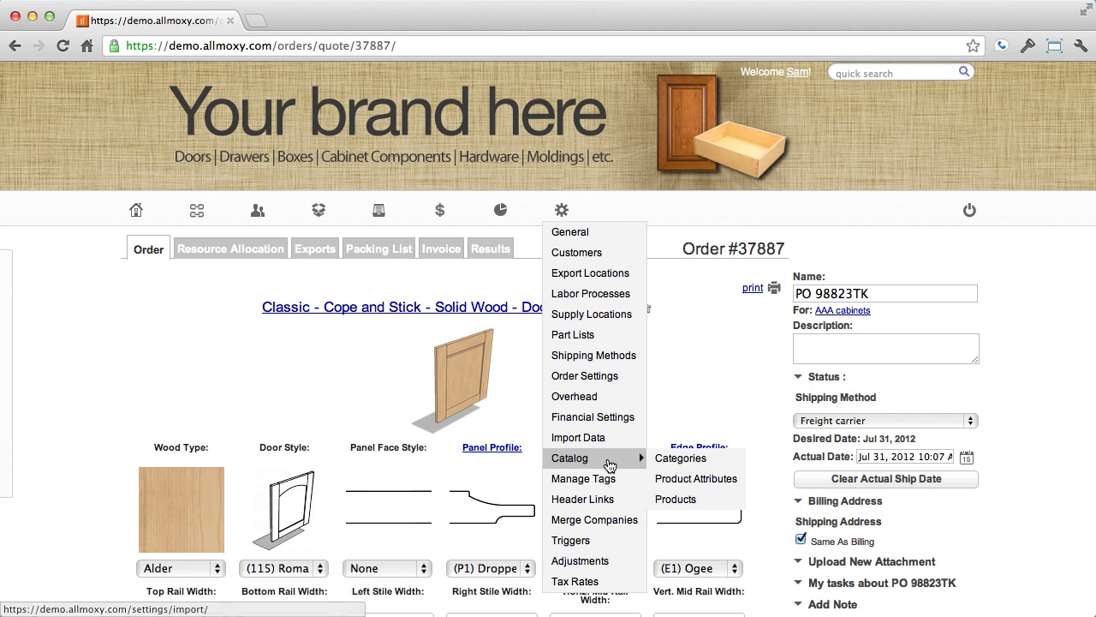
click(703, 480)
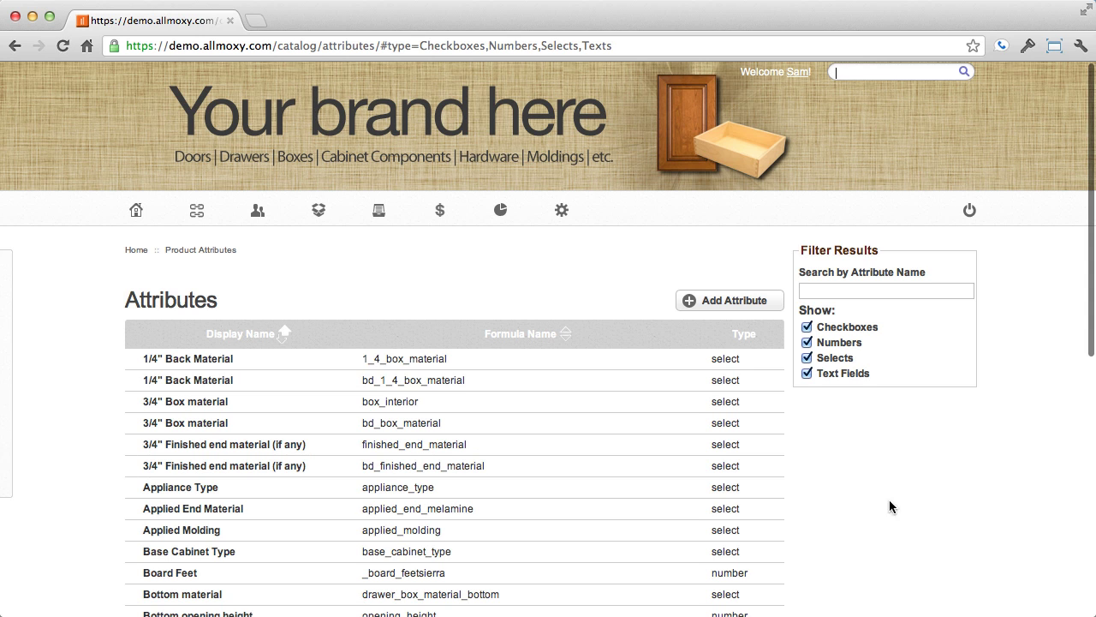
scroll(922, 506, down, 5)
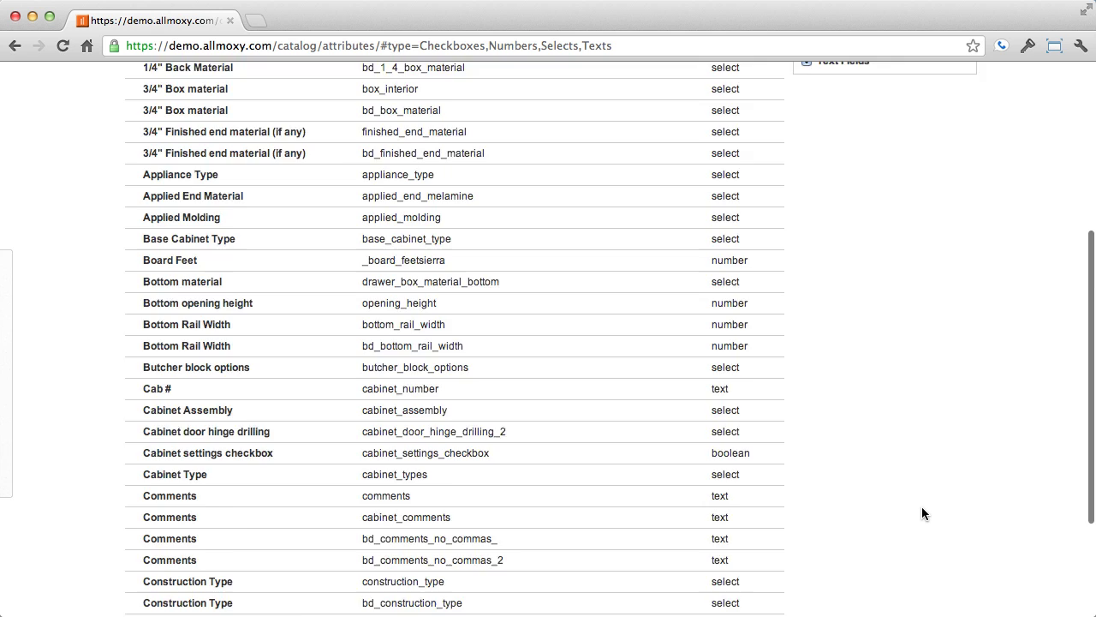
scroll(921, 506, down, 3)
scroll(922, 506, up, 10)
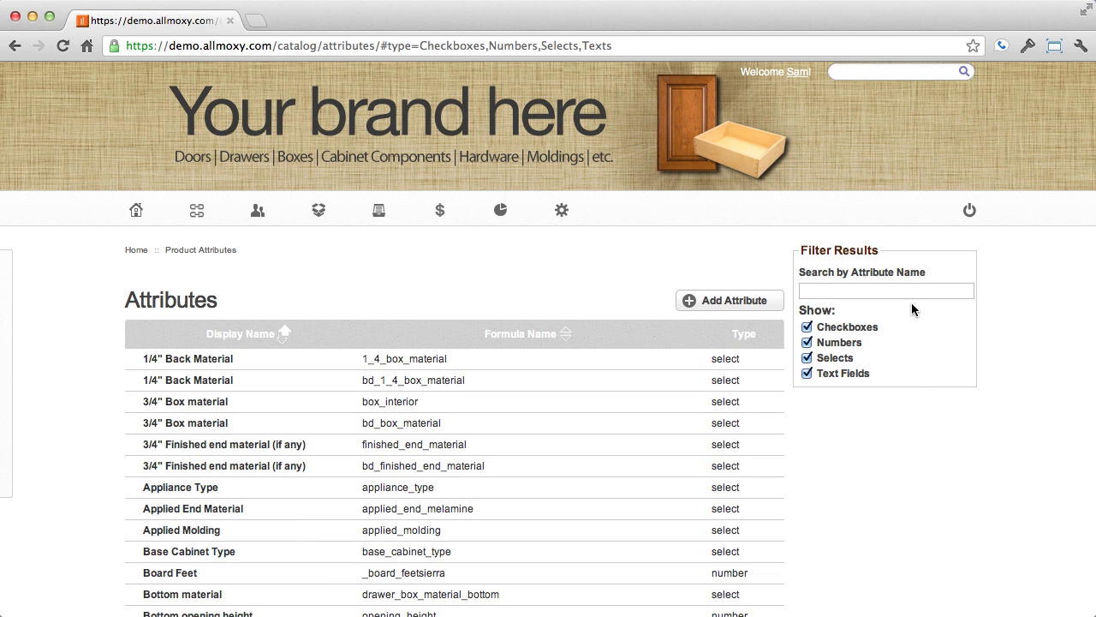
click(190, 425)
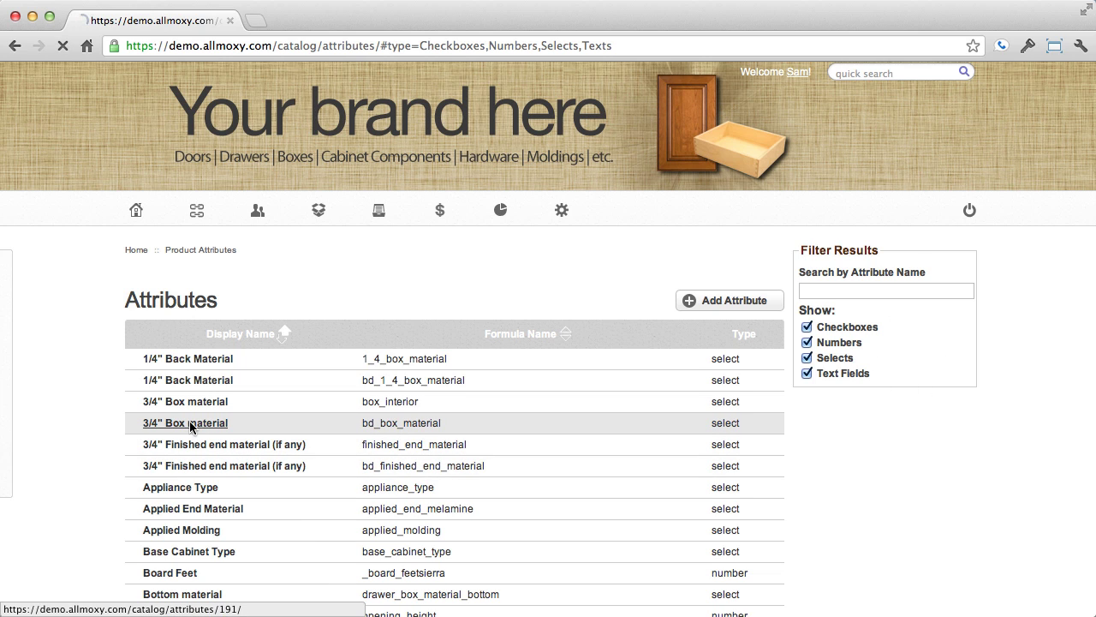
scroll(190, 426, left, 5)
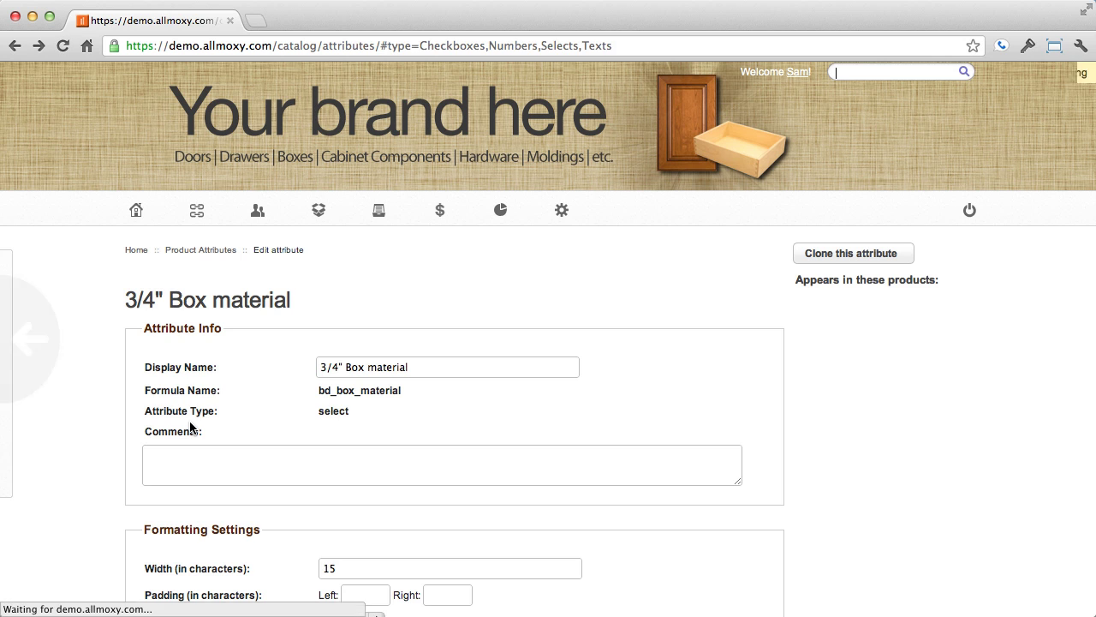
click(718, 301)
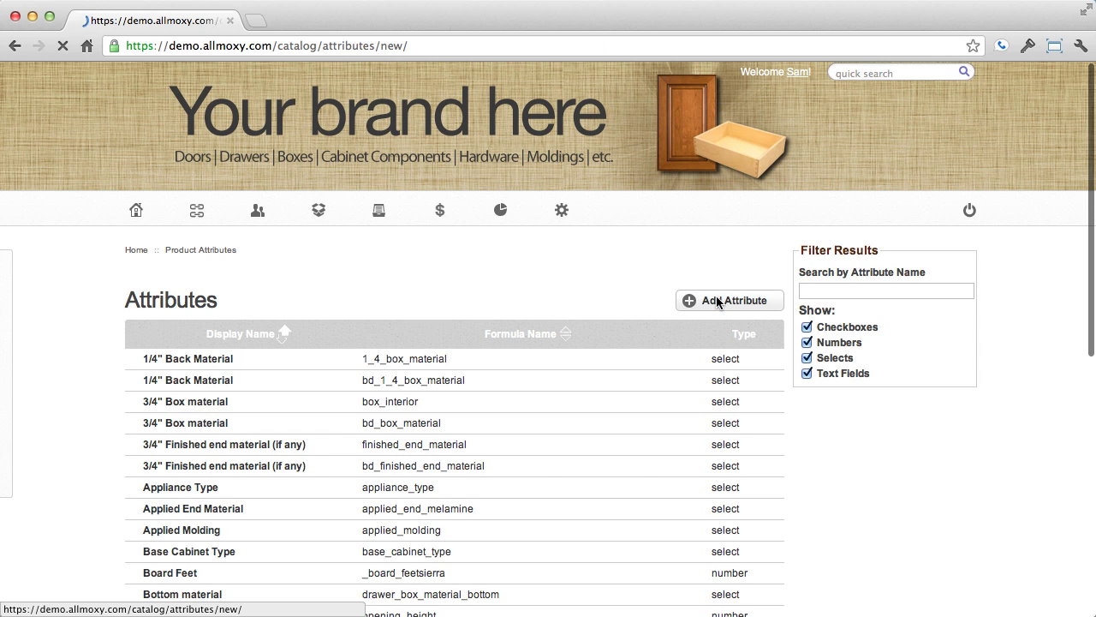
scroll(903, 406, down, 5)
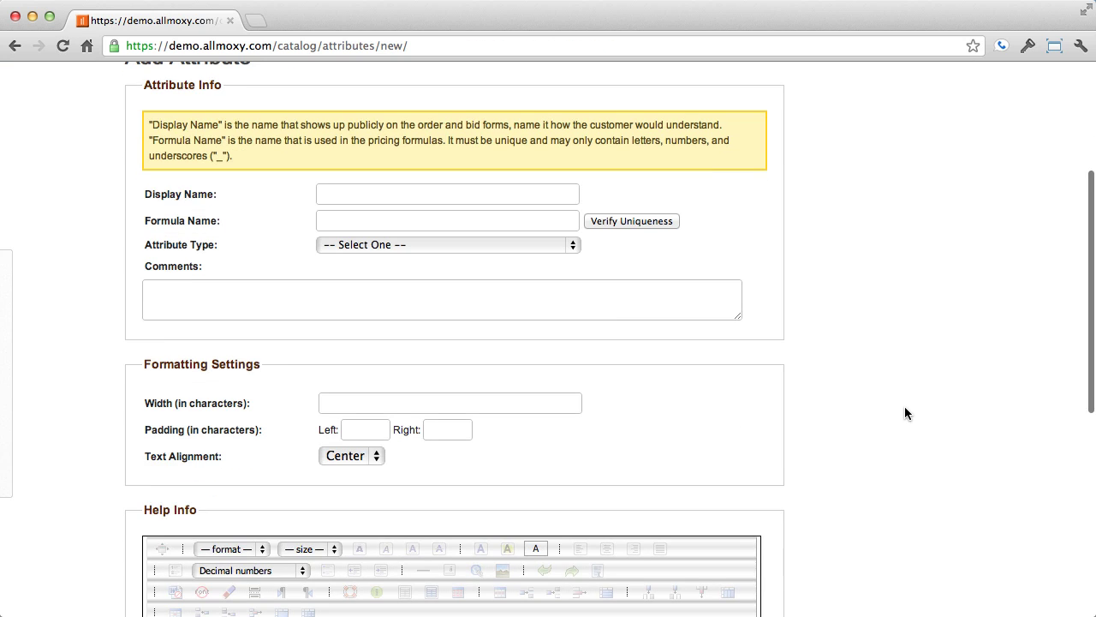
click(358, 192)
text(N)
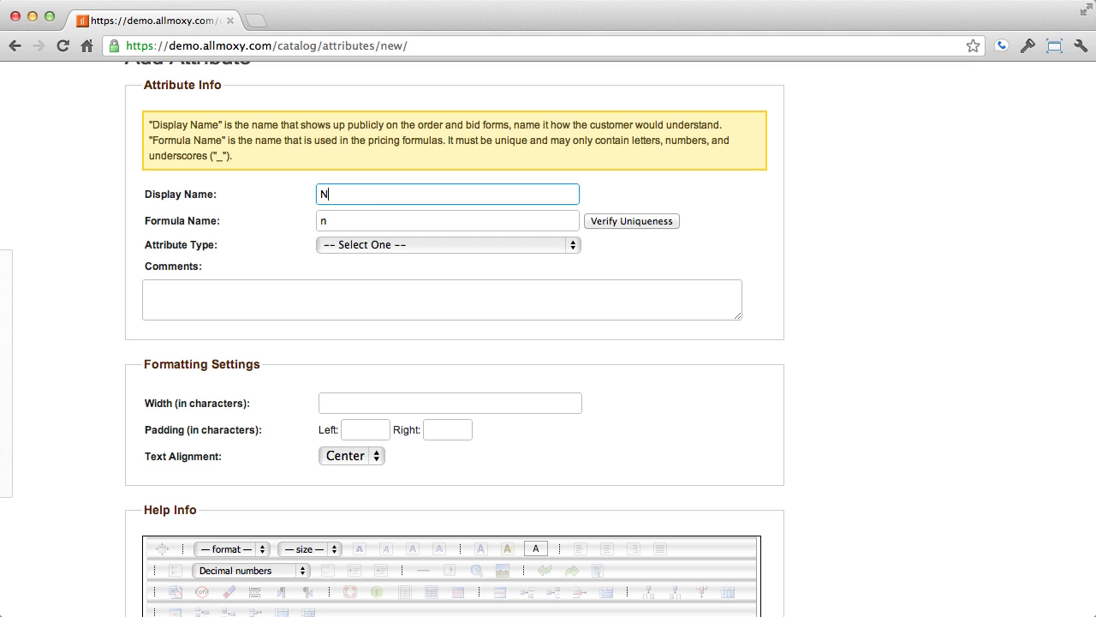
text(ame and)
drag(387, 196, 307, 200)
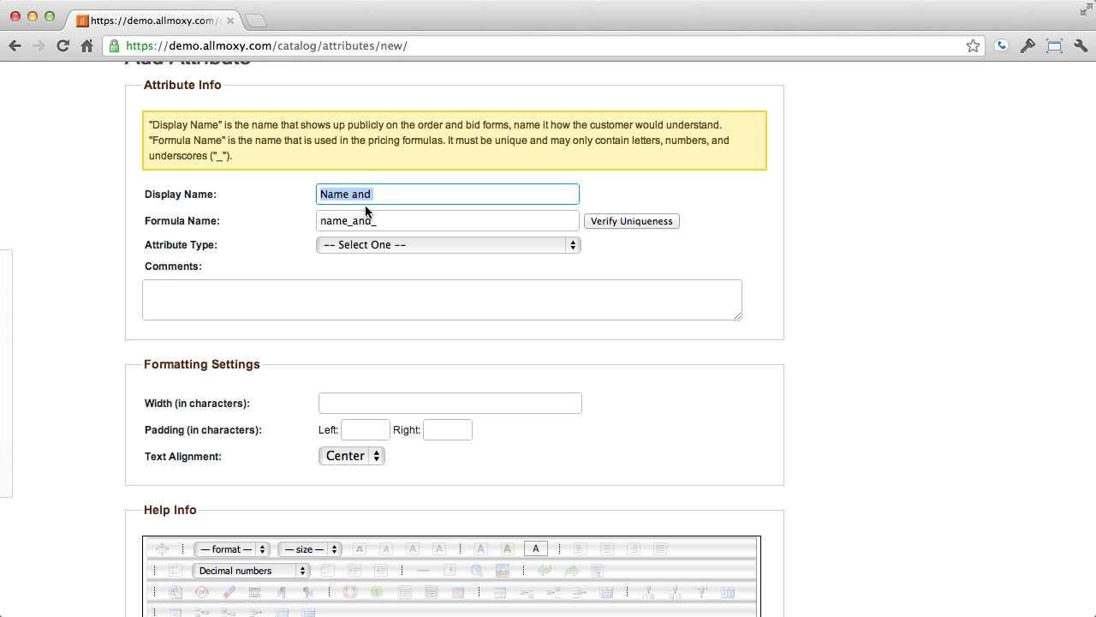
click(392, 221)
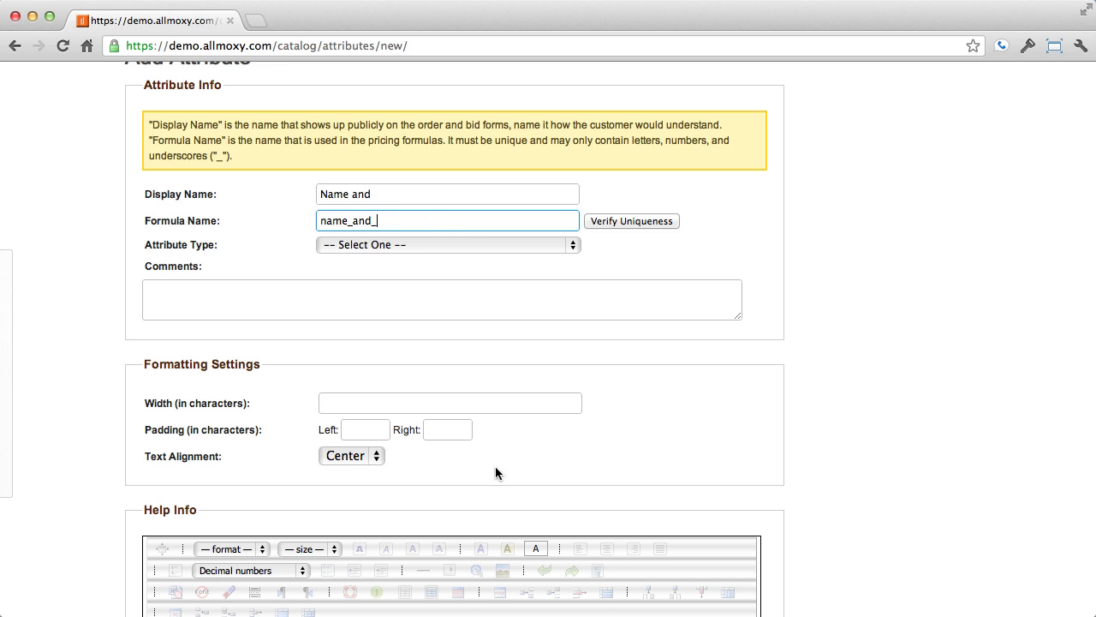
double_click(333, 223)
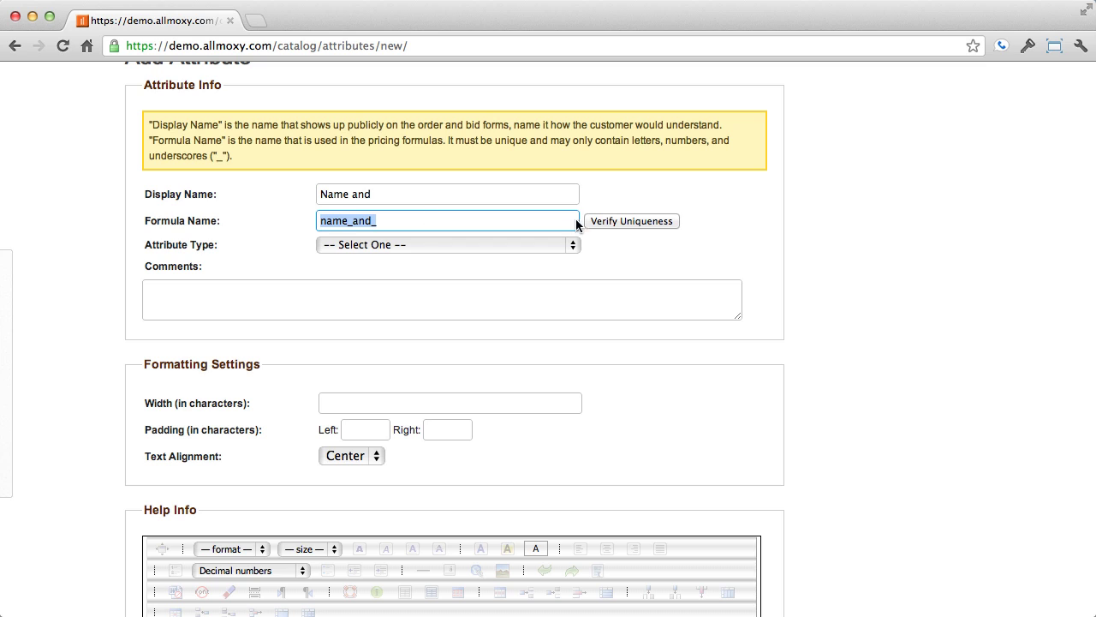
click(620, 221)
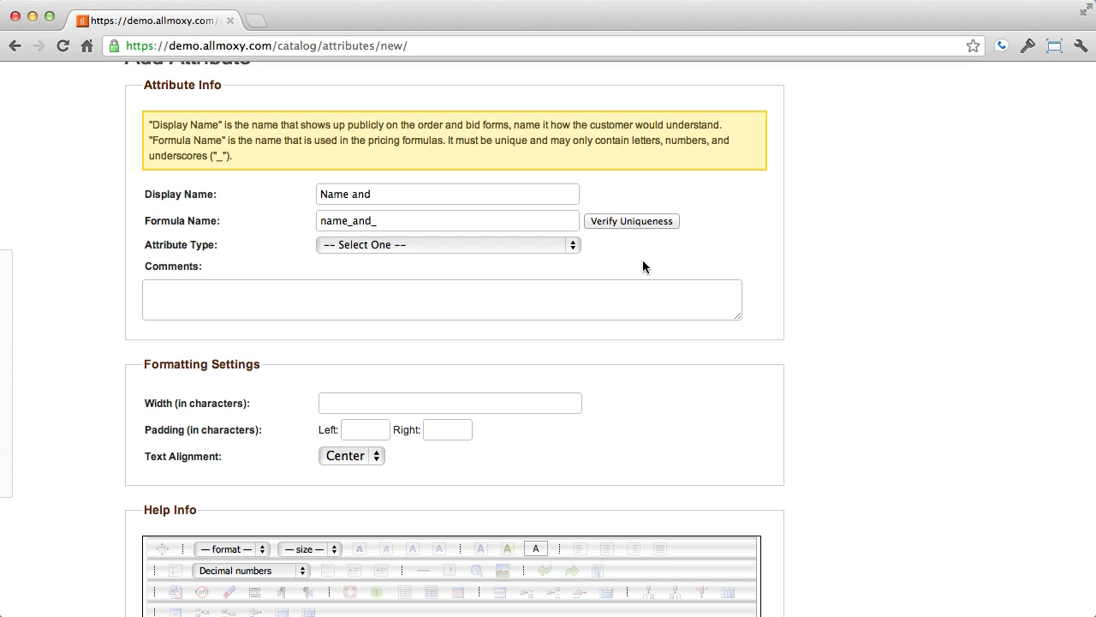
click(493, 246)
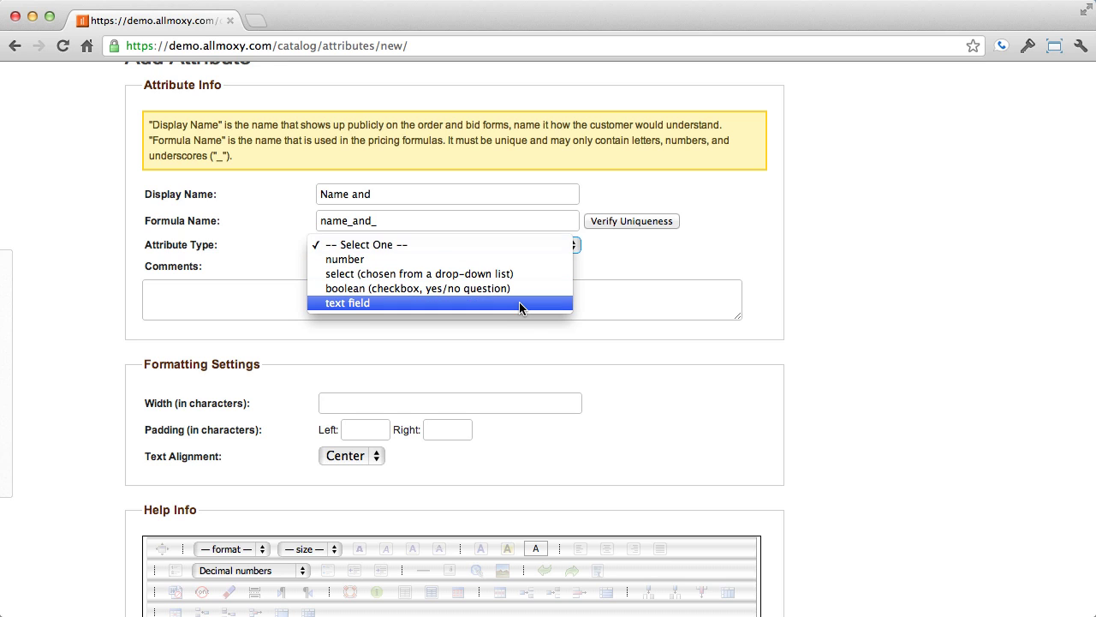
click(643, 301)
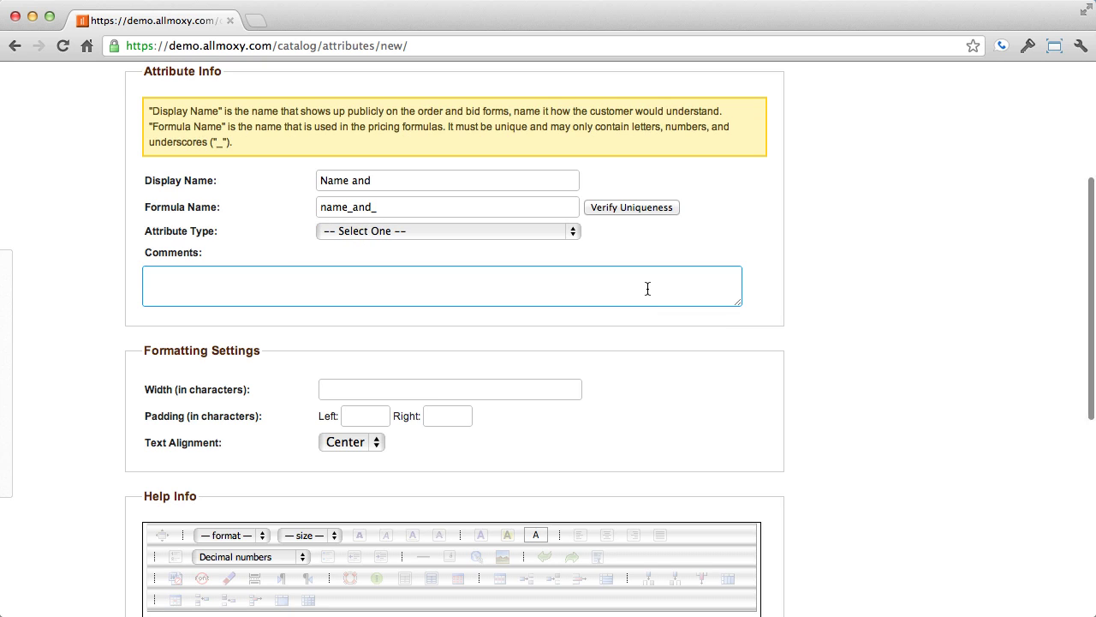
scroll(647, 288, down, 5)
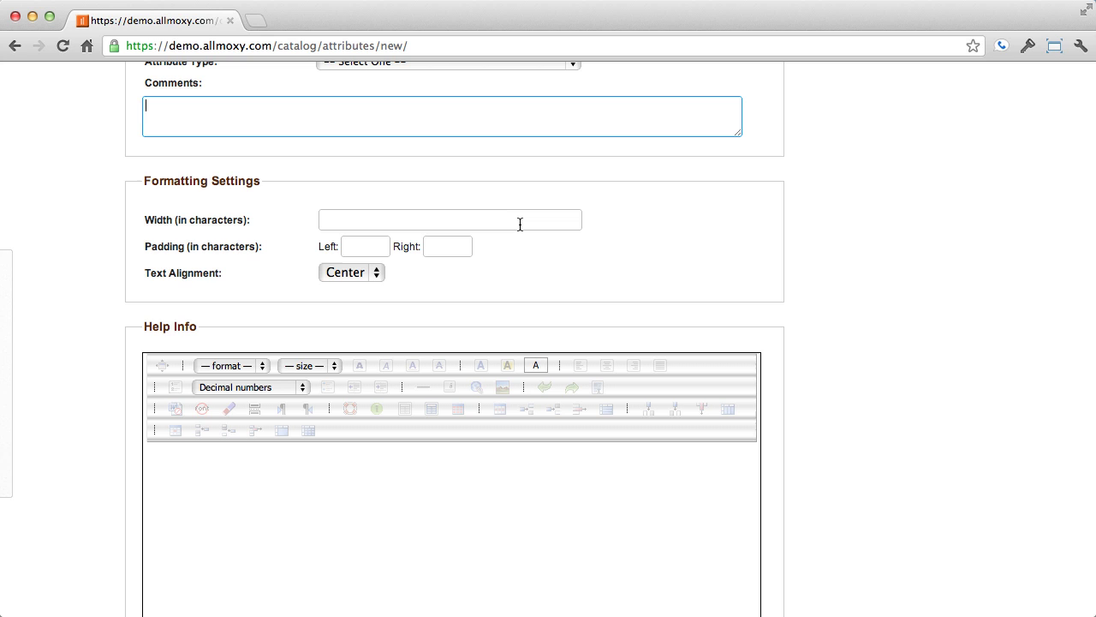
click(520, 224)
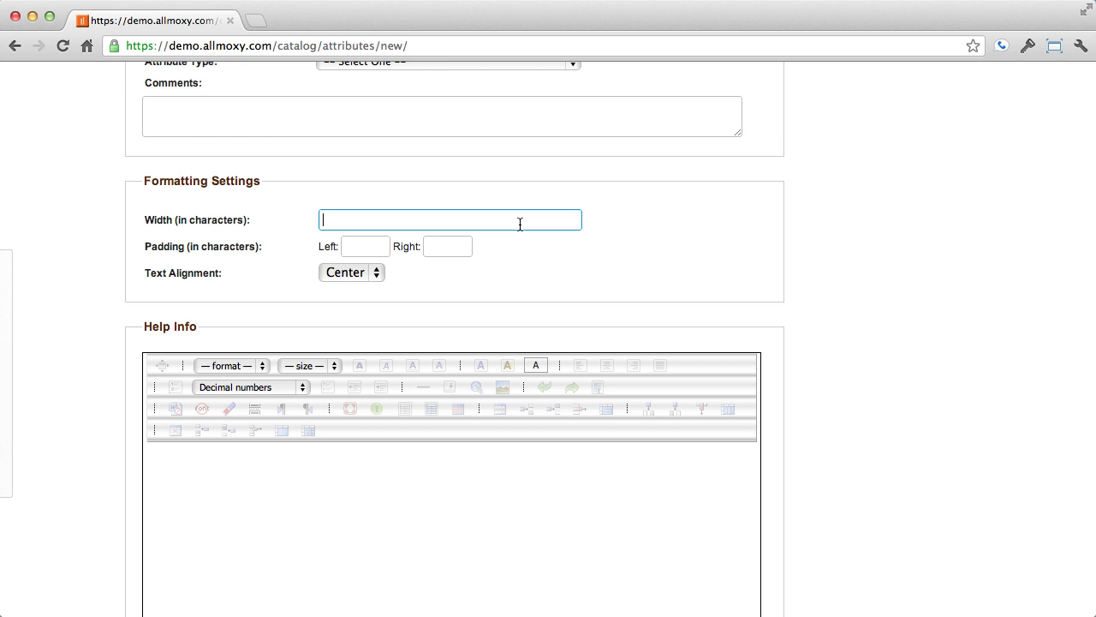
scroll(520, 224, down, 8)
scroll(519, 223, up, 1)
click(516, 235)
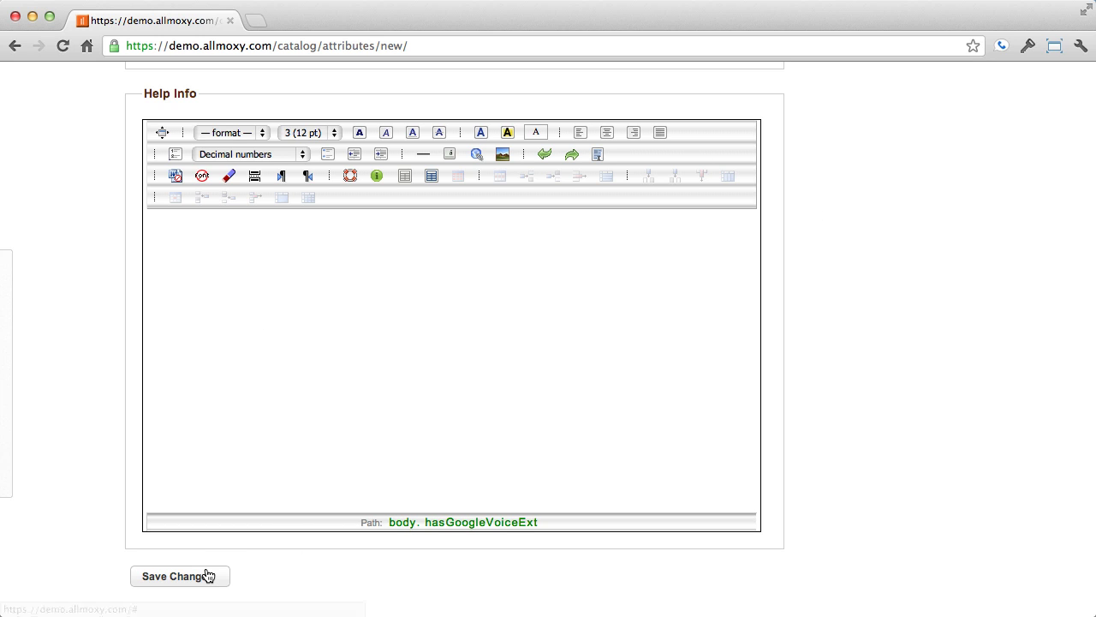
scroll(702, 367, left, 5)
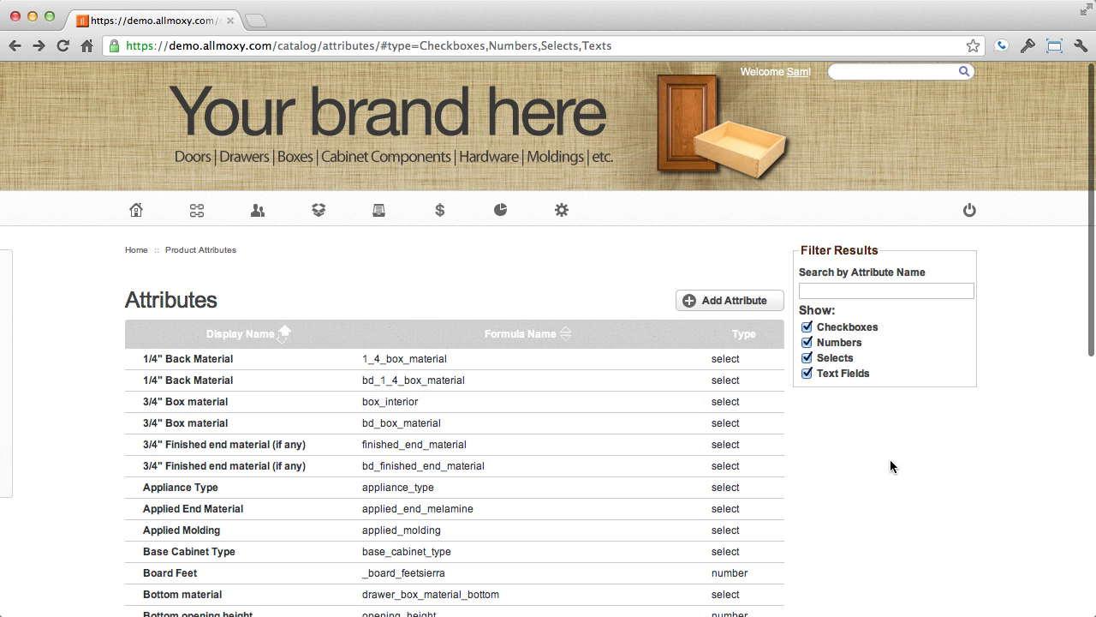
- Open the 3/4" Box material attribute and make a copy of it
click(196, 425)
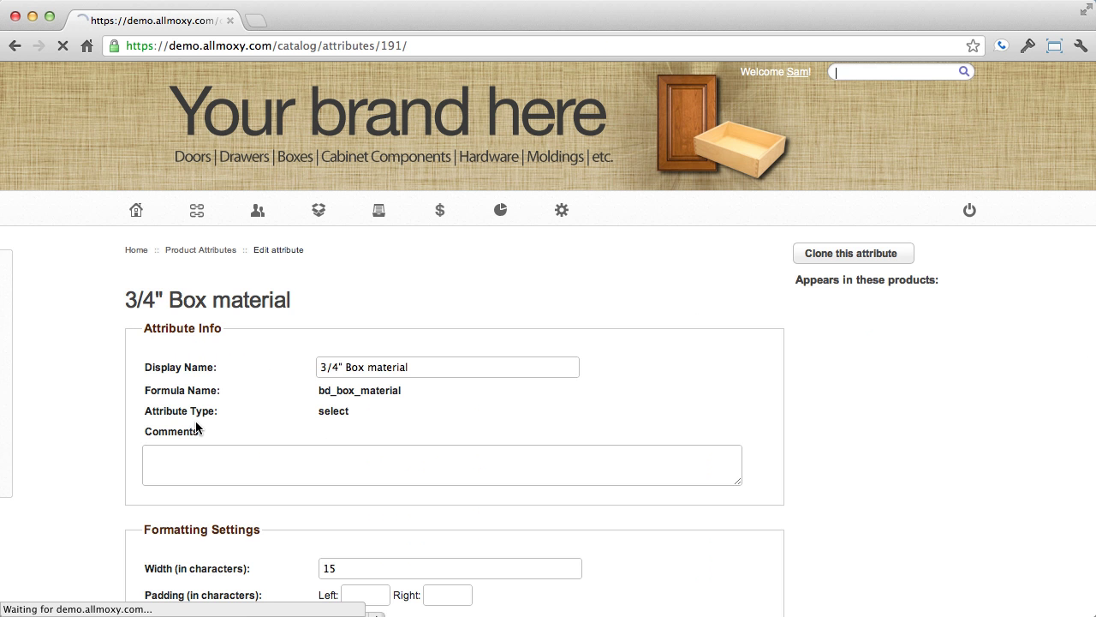
scroll(507, 435, down, 5)
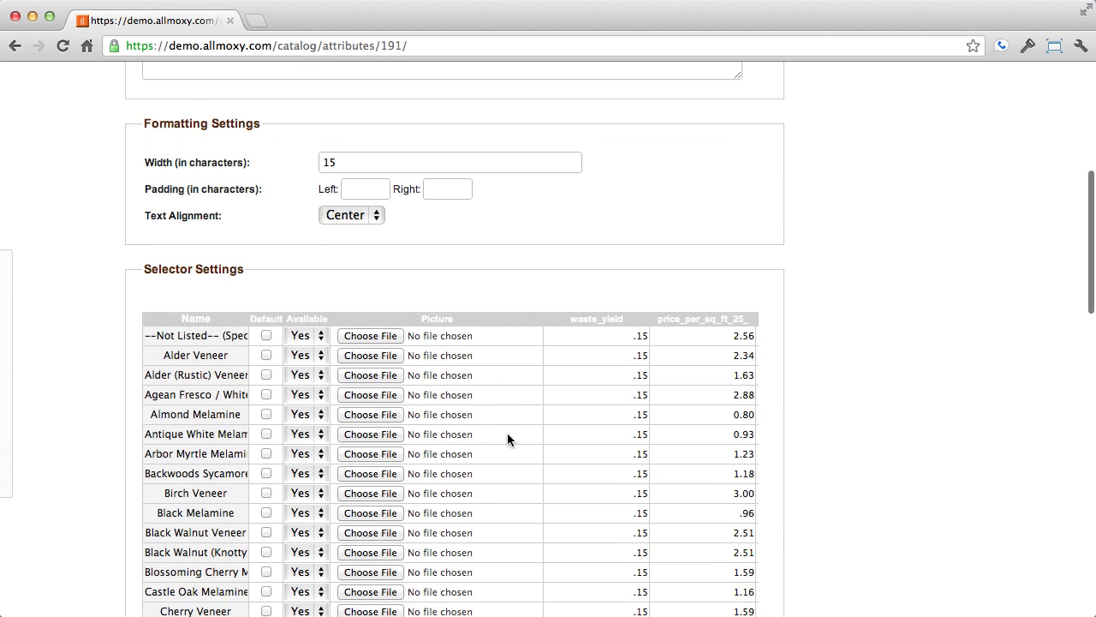
scroll(506, 435, up, 5)
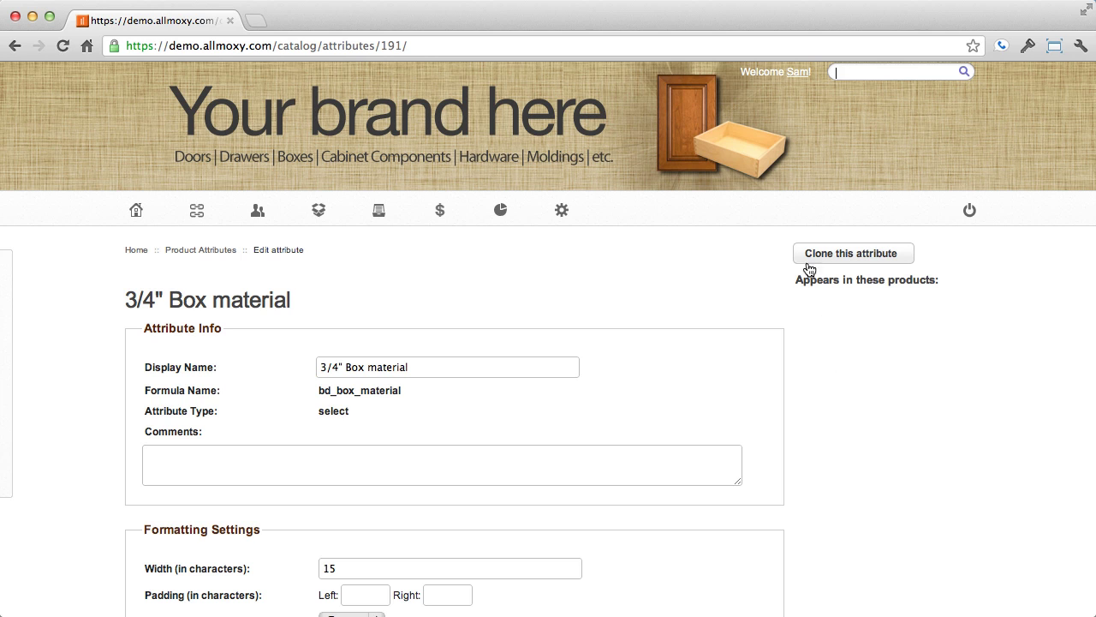
click(844, 257)
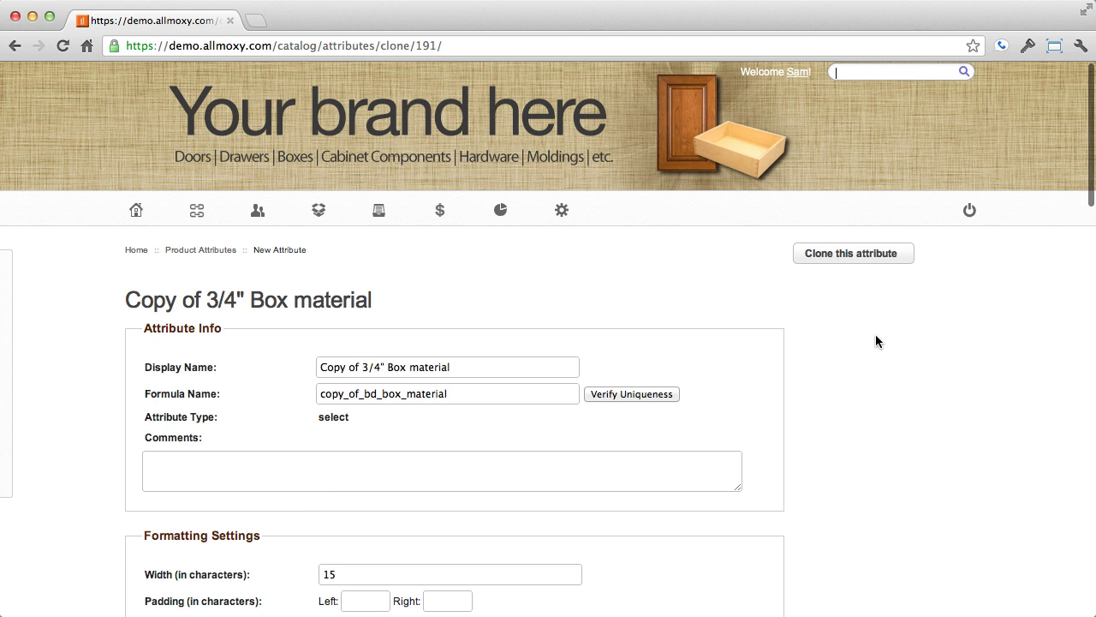
- Replace the copied attribute's display name with 'fdsafdsafdsa' and look over the form
scroll(875, 334, down, 2)
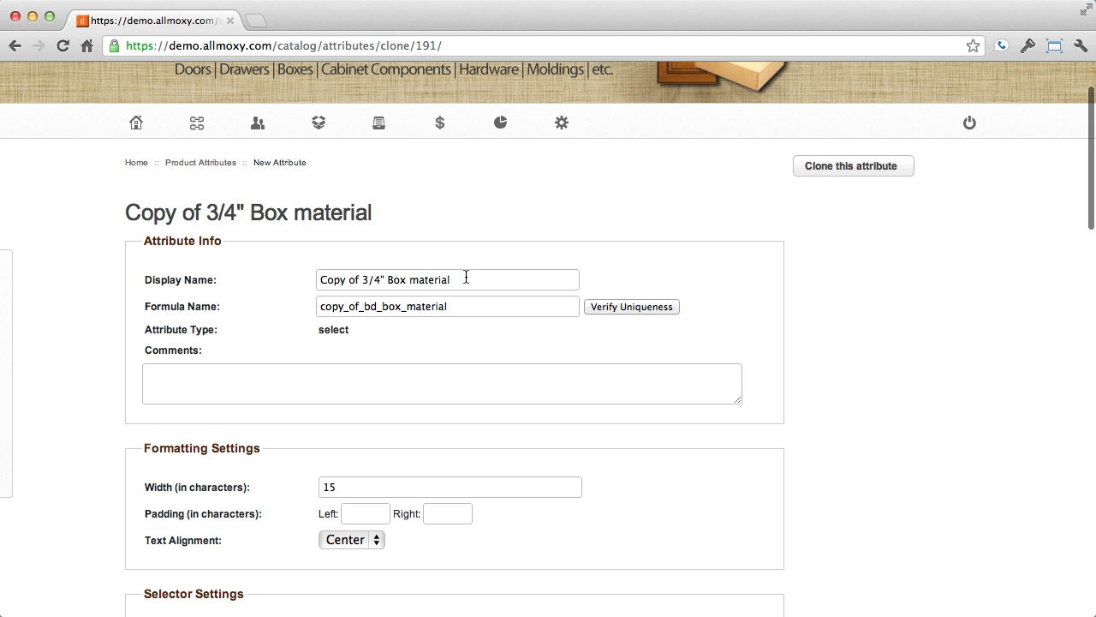
triple_click(466, 279)
text(fdsafdsafdsa)
scroll(556, 345, down, 2)
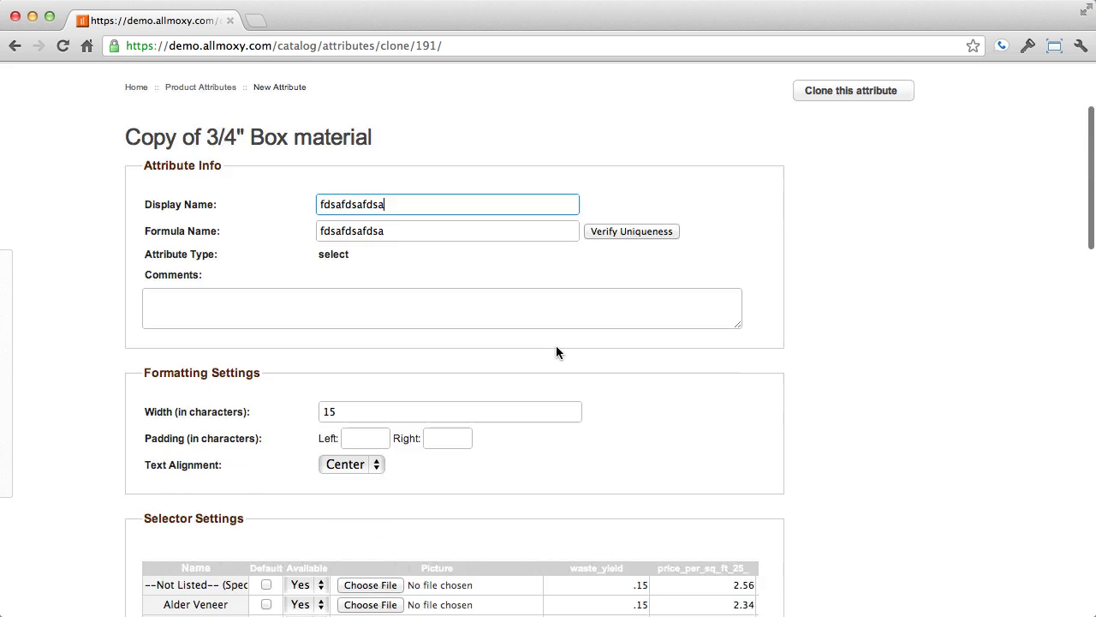
scroll(835, 368, up, 3)
scroll(835, 368, left, 5)
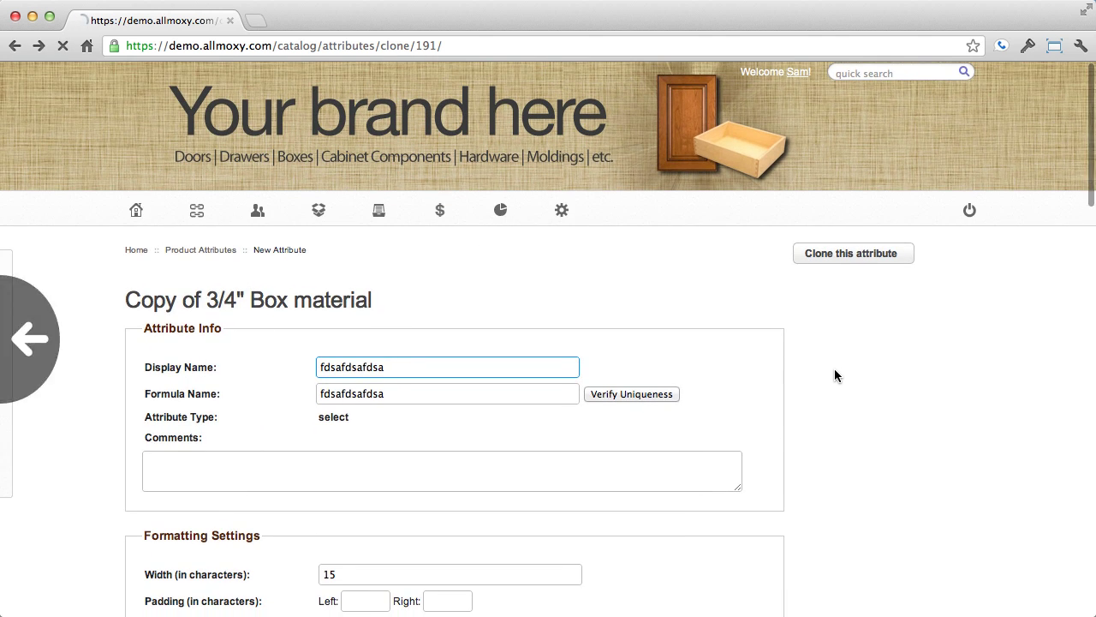
scroll(897, 477, down, 6)
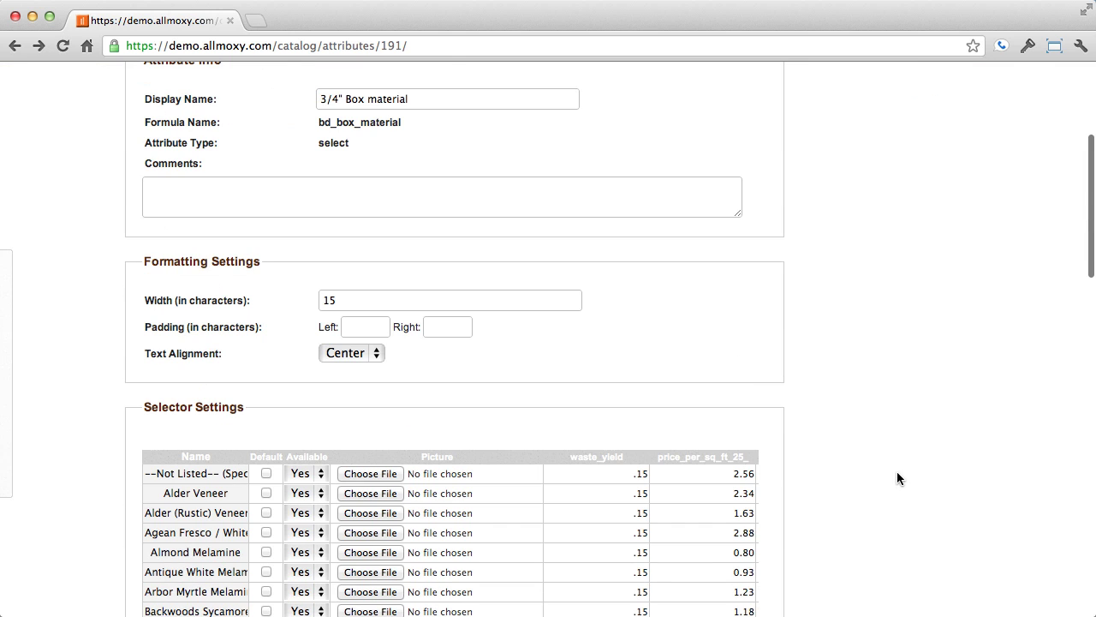
scroll(897, 478, left, 5)
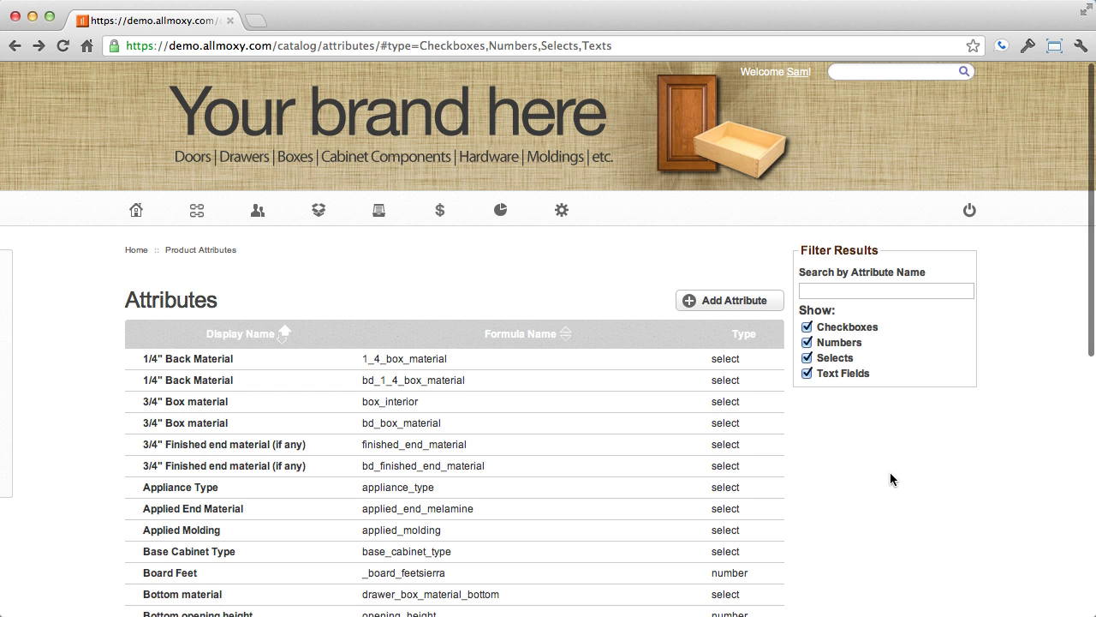
- Start a new attribute and set its type to a drop-down select list
click(711, 302)
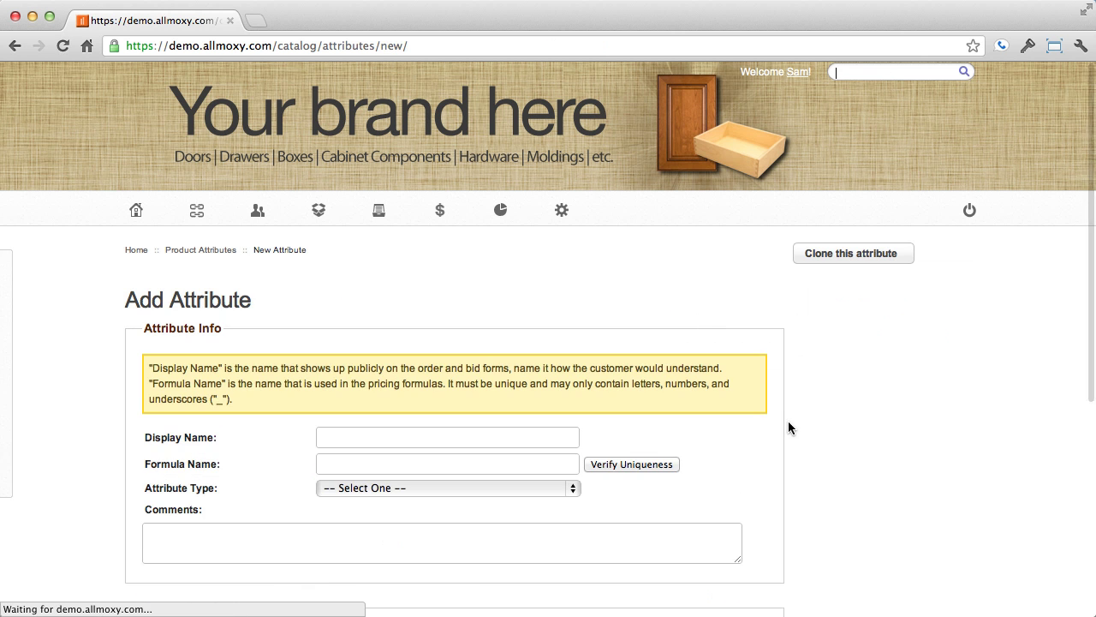
scroll(788, 426, down, 3)
scroll(788, 426, down, 3)
click(513, 269)
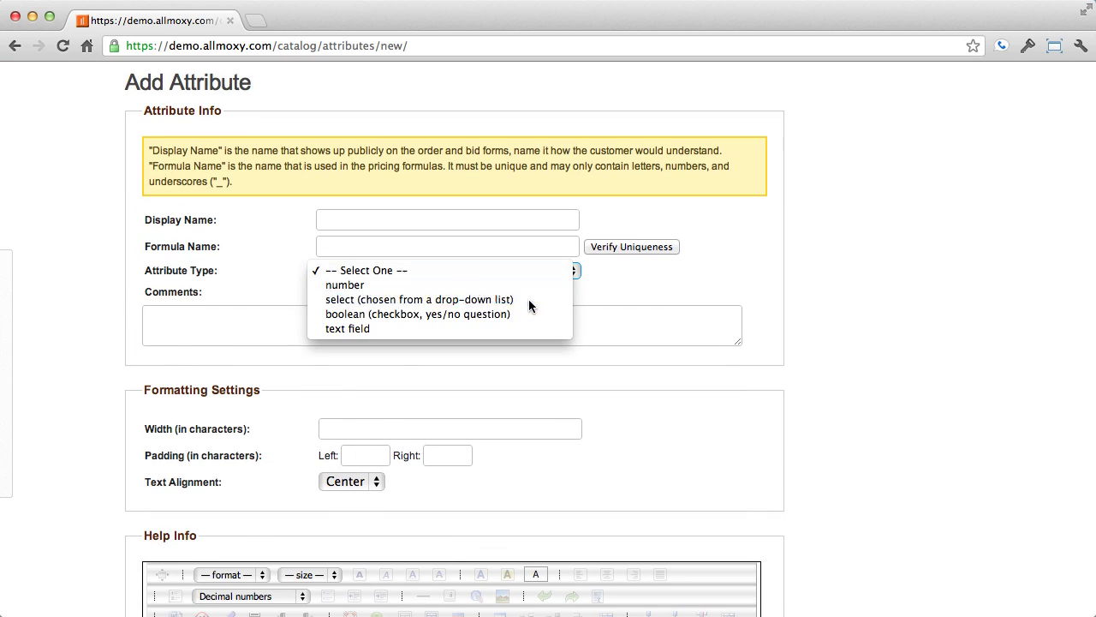
click(528, 300)
scroll(752, 357, down, 6)
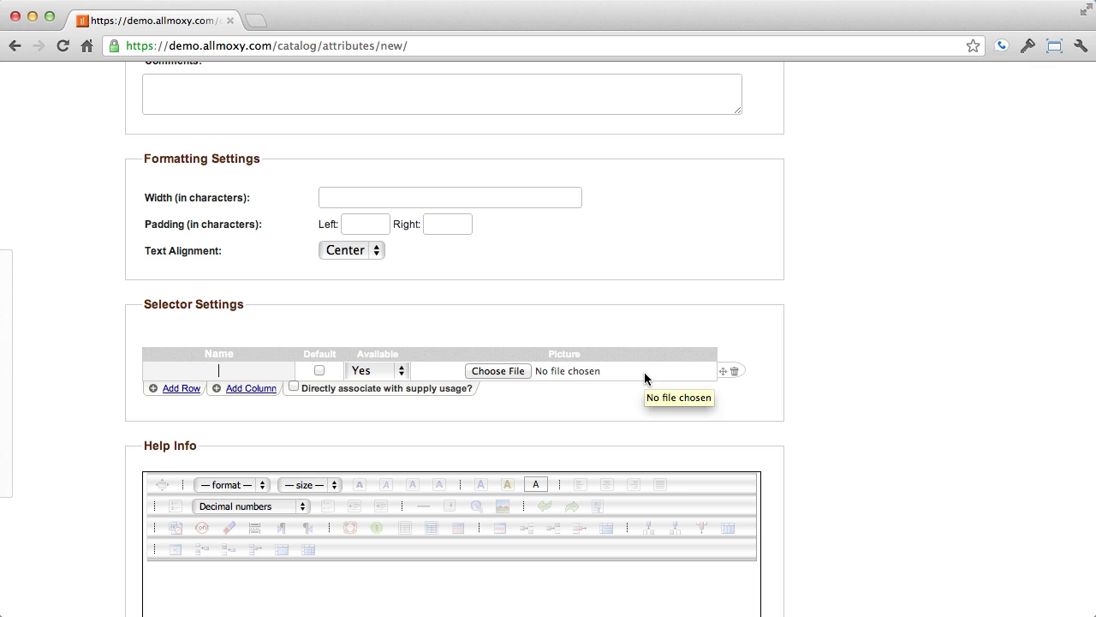
- Add three more selector rows and new 'price' and 'waste' columns
click(183, 390)
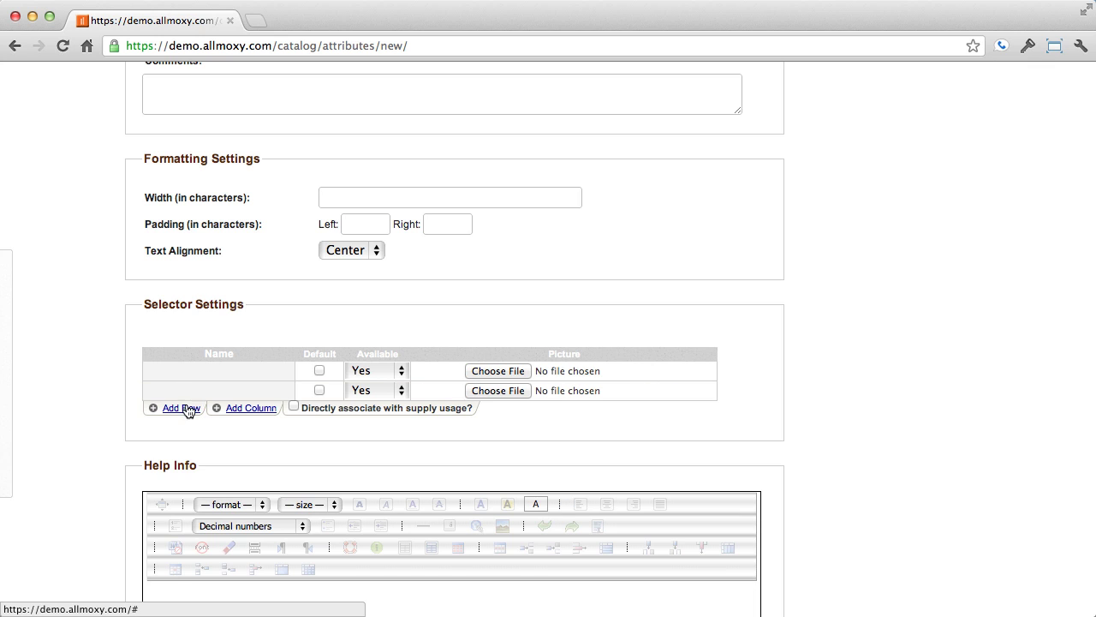
click(185, 408)
click(188, 428)
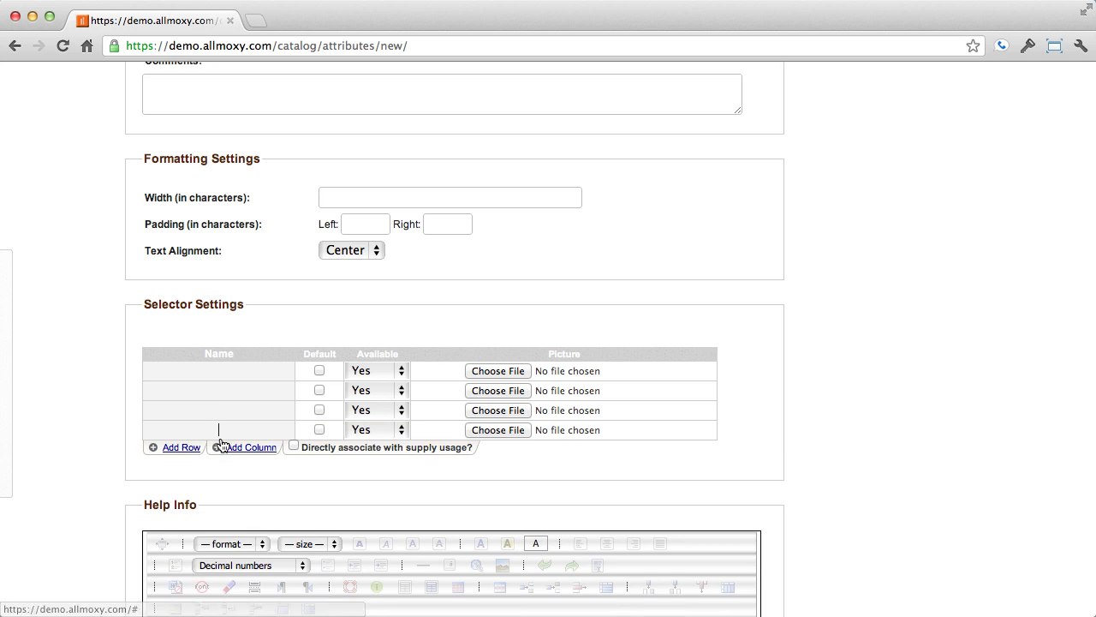
click(244, 447)
text(price)
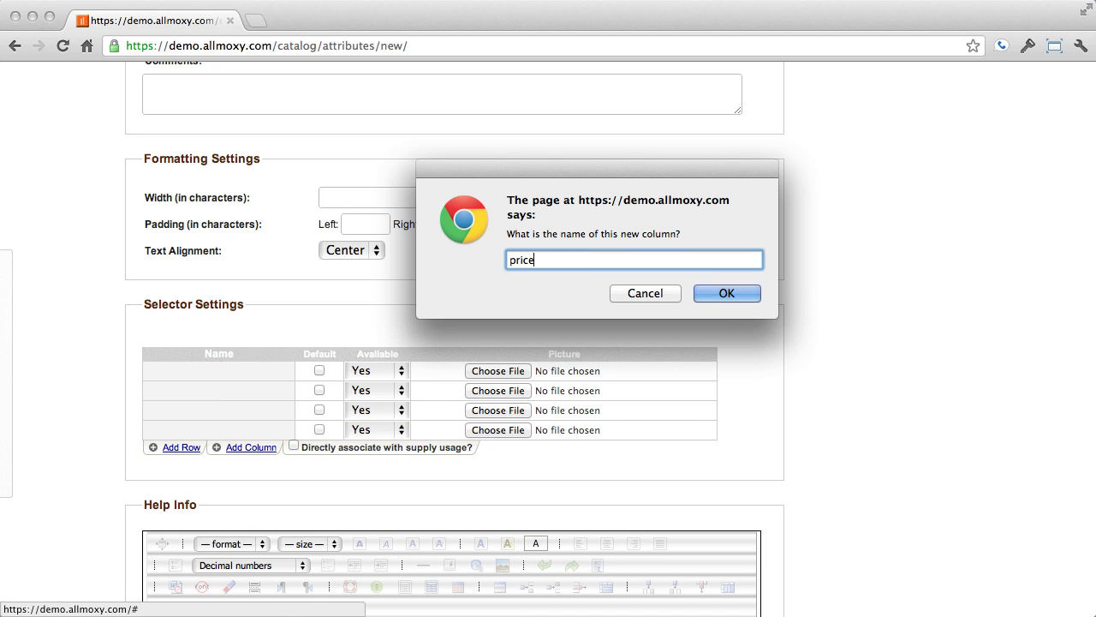
key(Return)
click(243, 448)
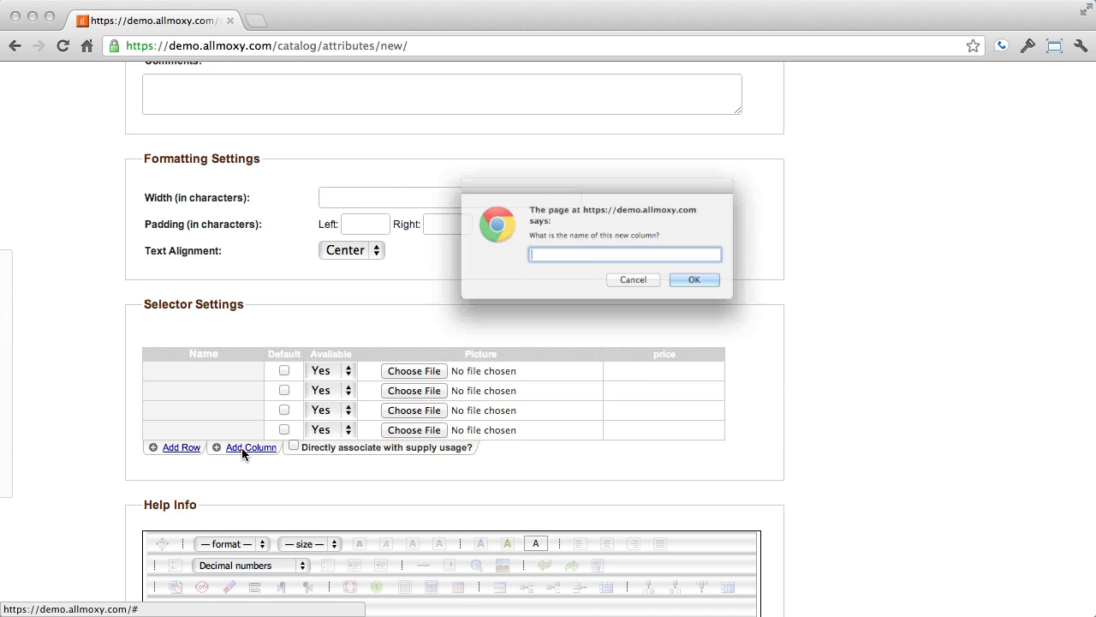
text(waste)
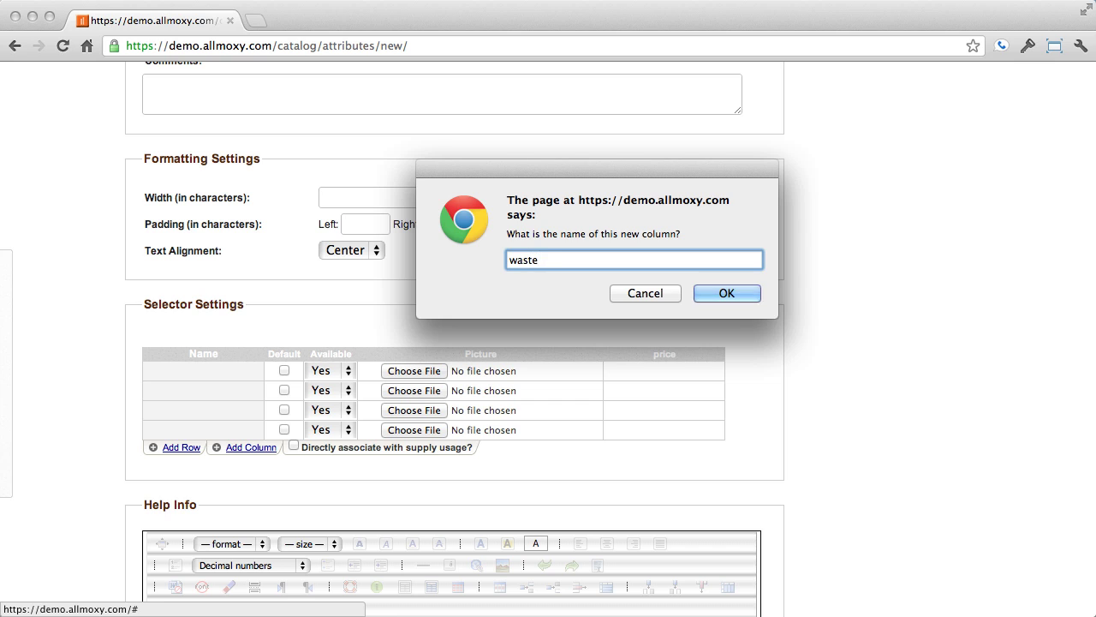
key(Return)
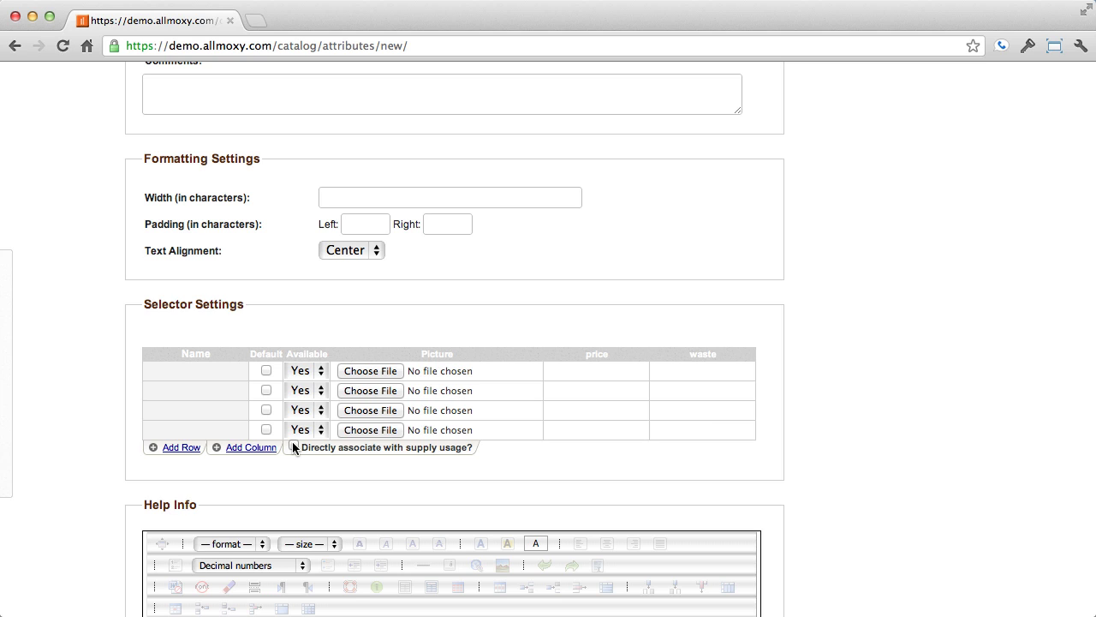
- Name the first selector option 'Alder'
mouse_move(588, 412)
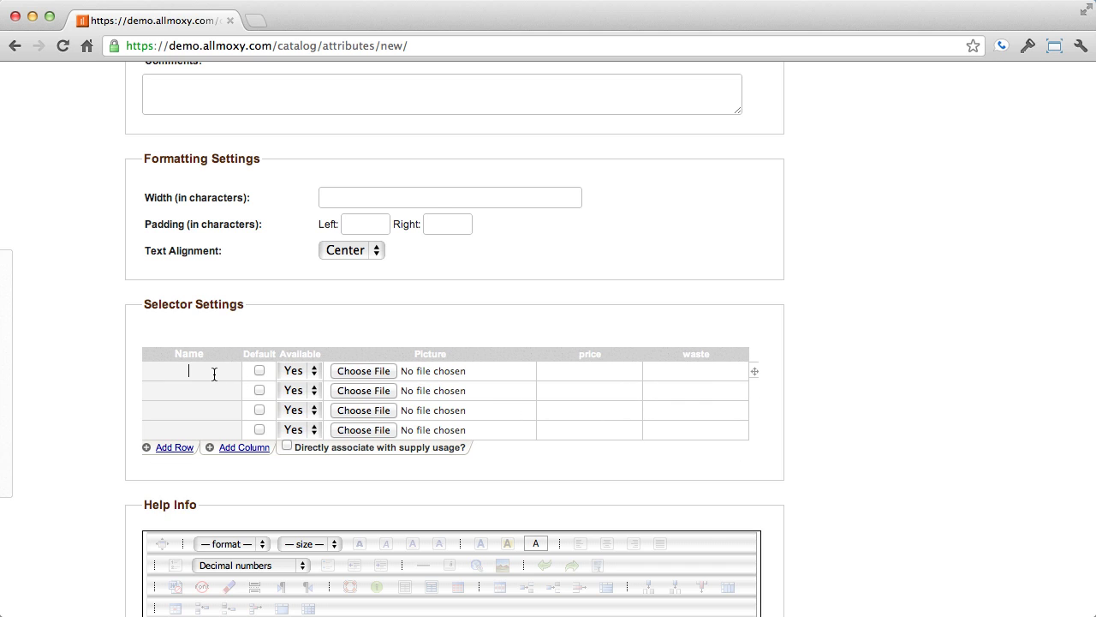
text(lder)
click(216, 390)
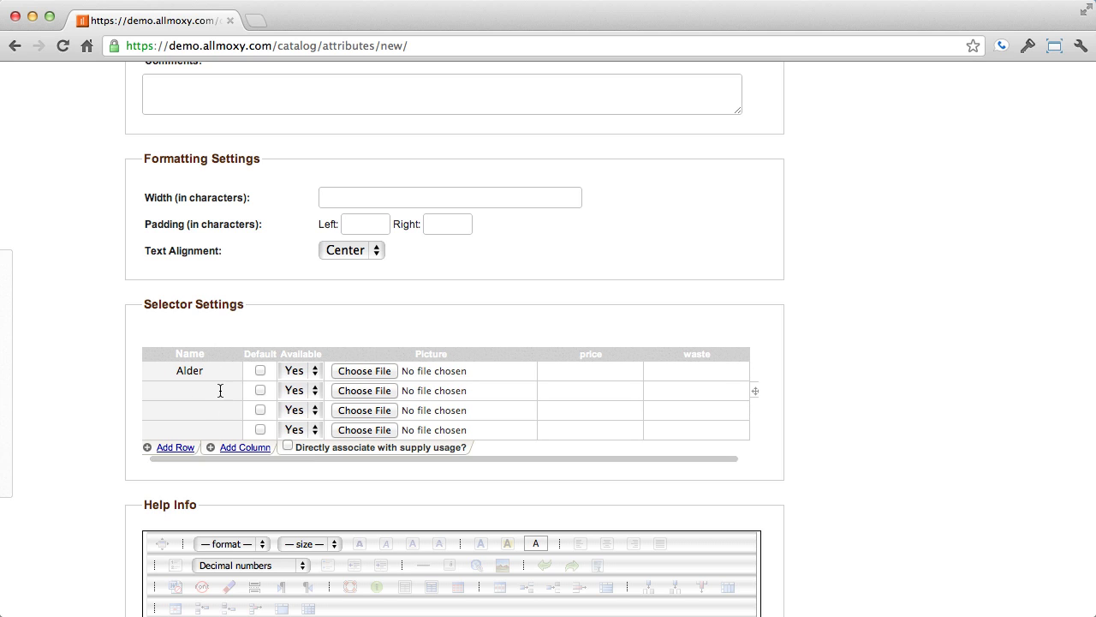
- Enable supply association and link the Alder option to Alder 4/4 from Hardwood Storage
click(287, 446)
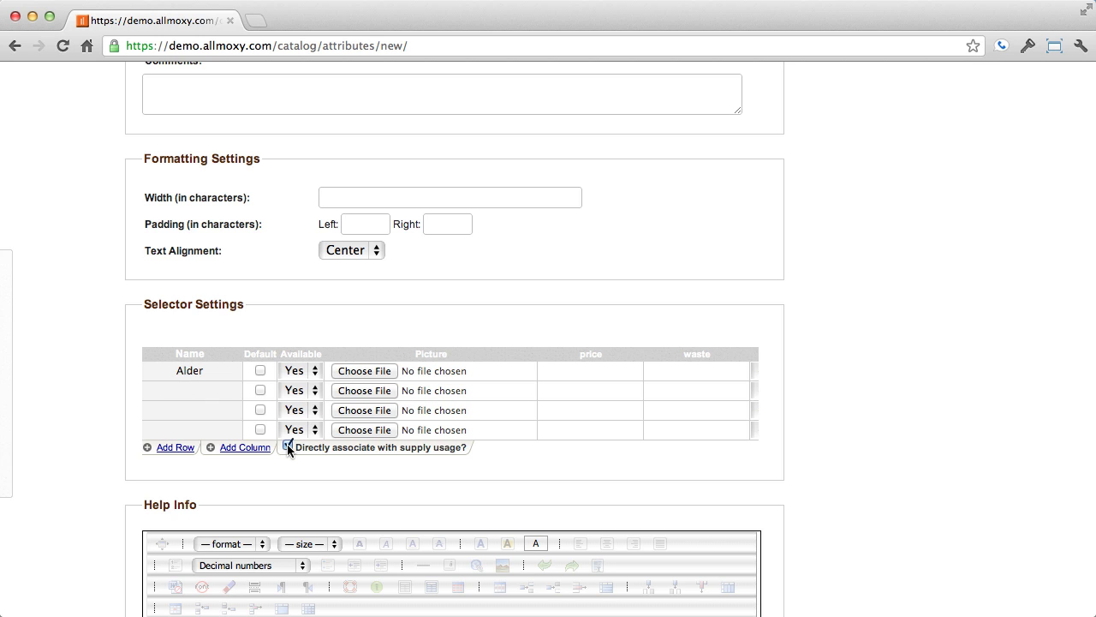
scroll(509, 380, right, 5)
scroll(508, 379, right, 2)
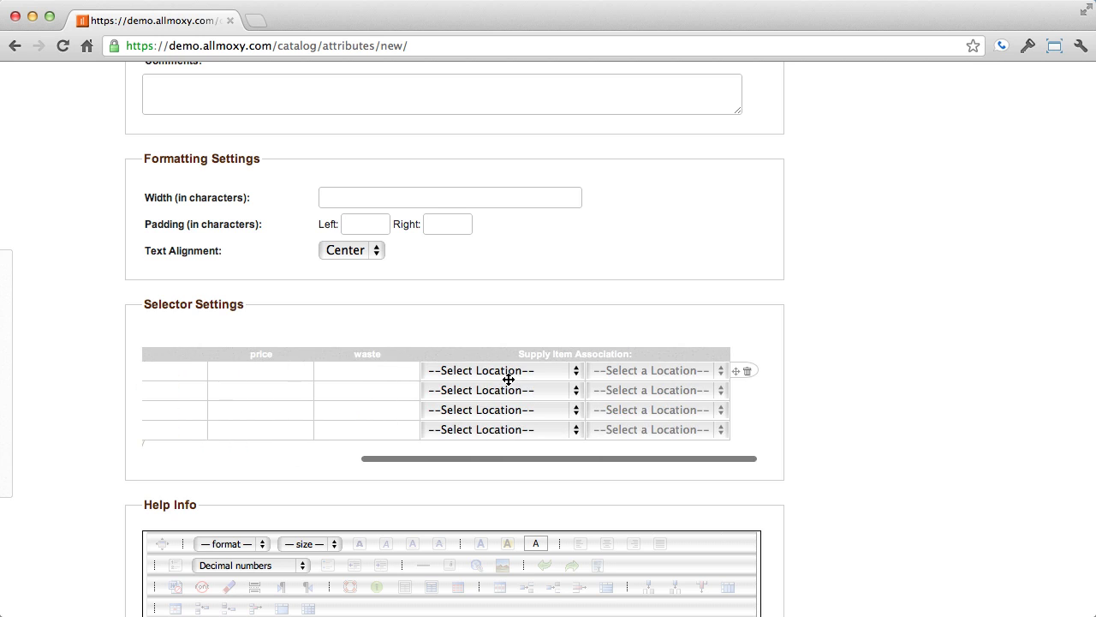
click(558, 370)
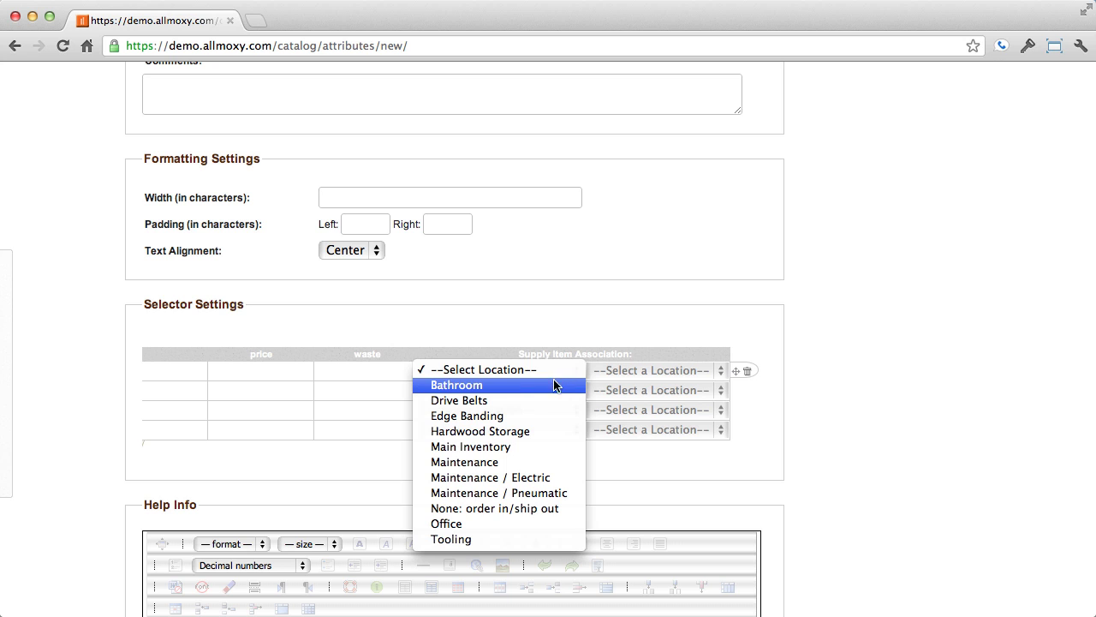
click(534, 431)
click(642, 374)
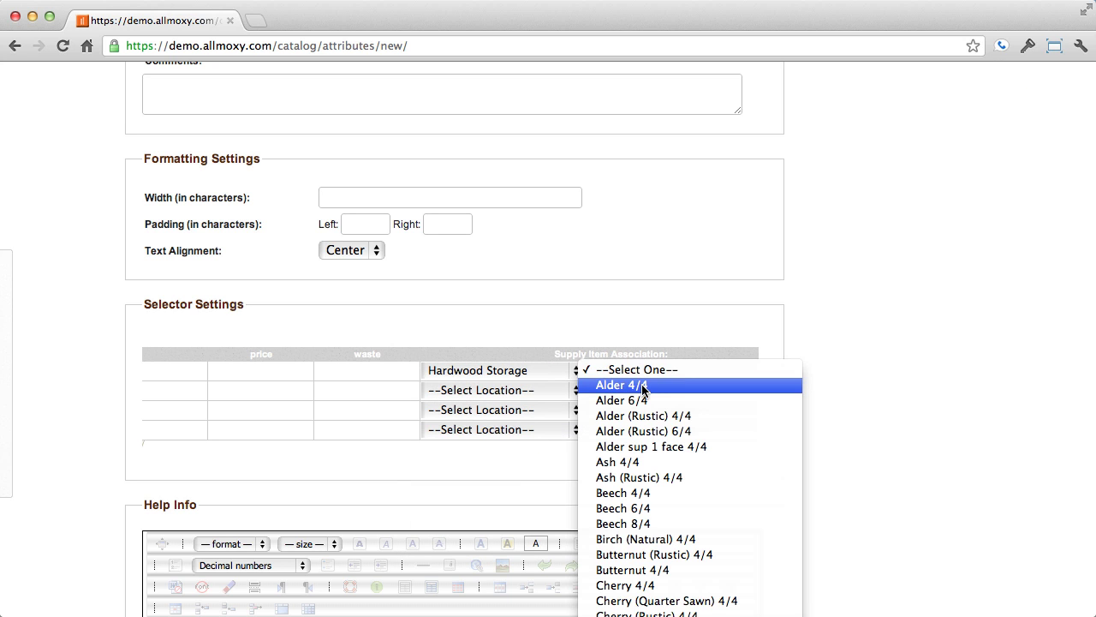
click(642, 385)
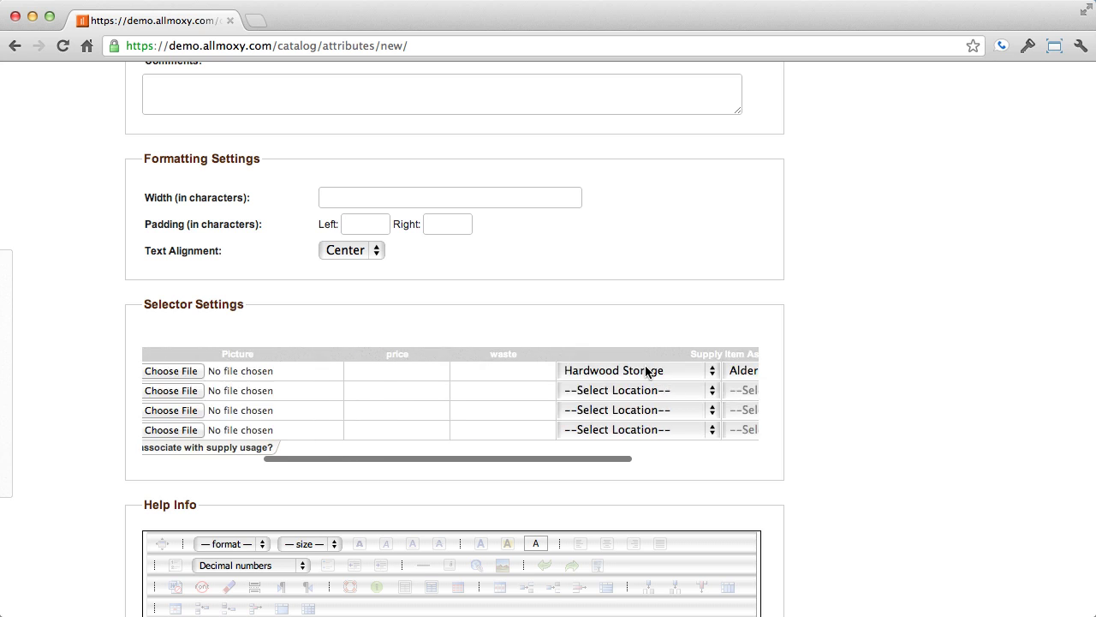
- Make row 2 the default and set Available to No for rows 1 and 3
click(267, 370)
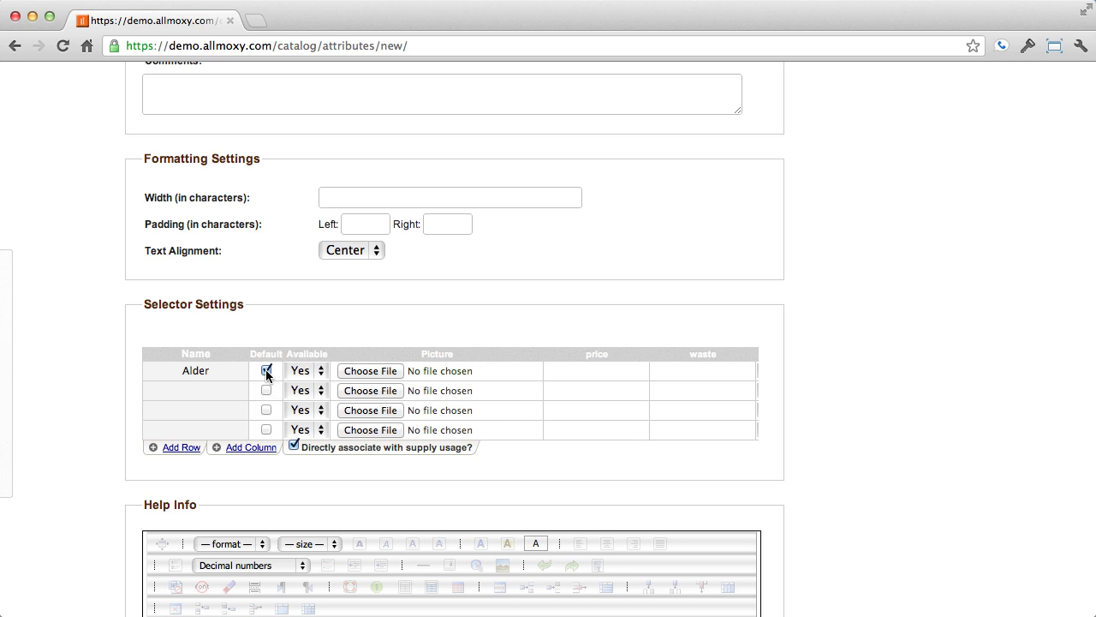
click(266, 390)
click(319, 371)
click(300, 384)
click(320, 411)
click(301, 423)
scroll(568, 431, right, 5)
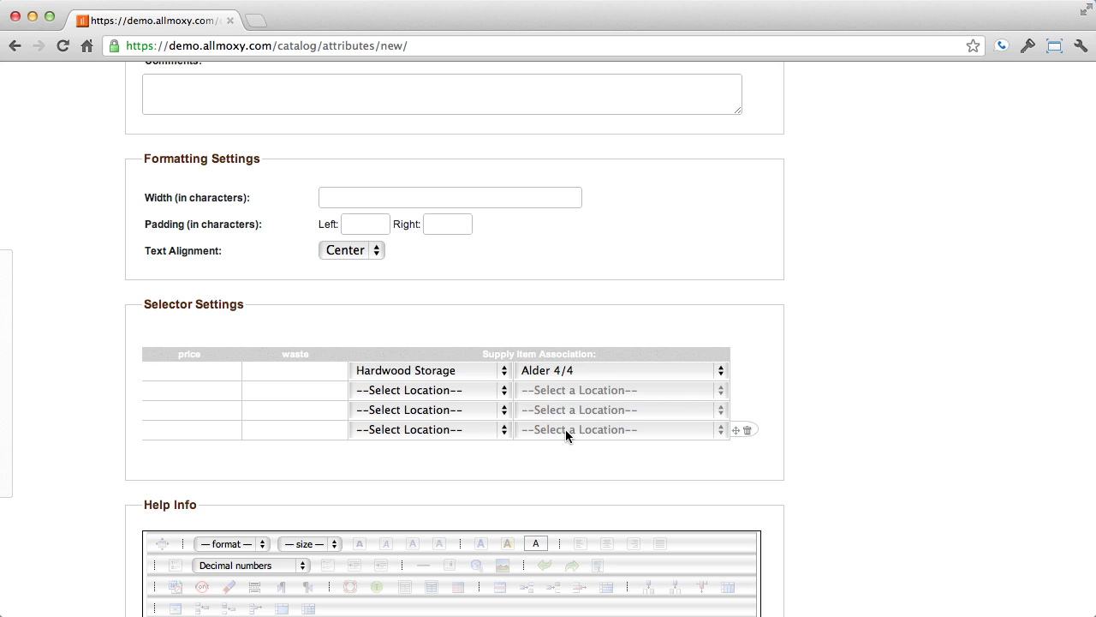
- Tick Default on row 3, then on the Alder row, leaving Alder as default
scroll(568, 428, left, 5)
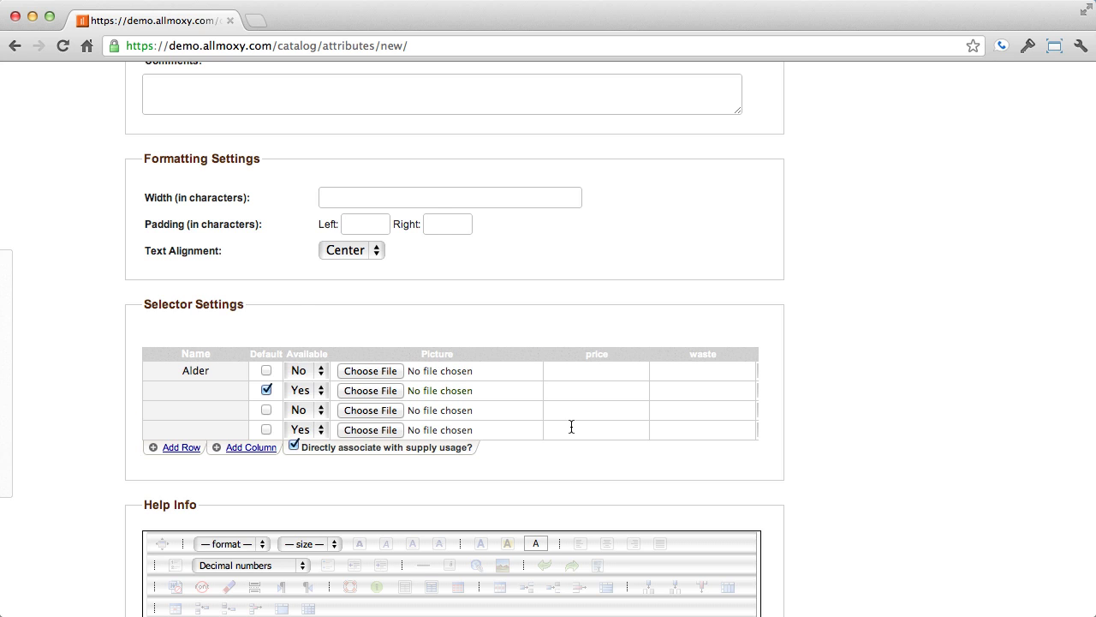
click(266, 410)
click(267, 371)
scroll(263, 448, down, 10)
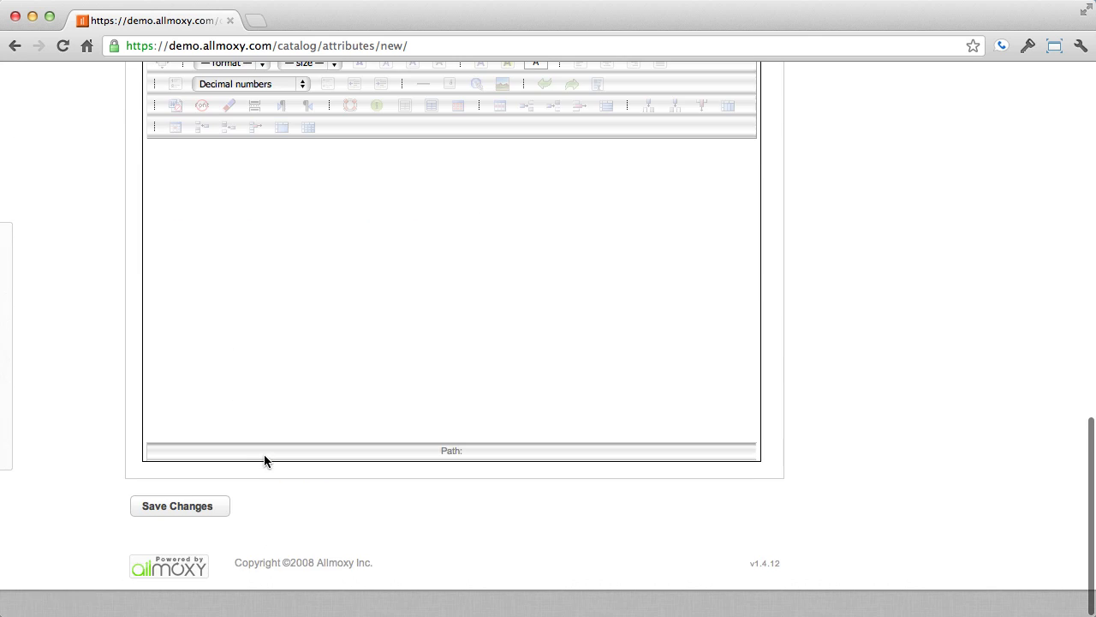